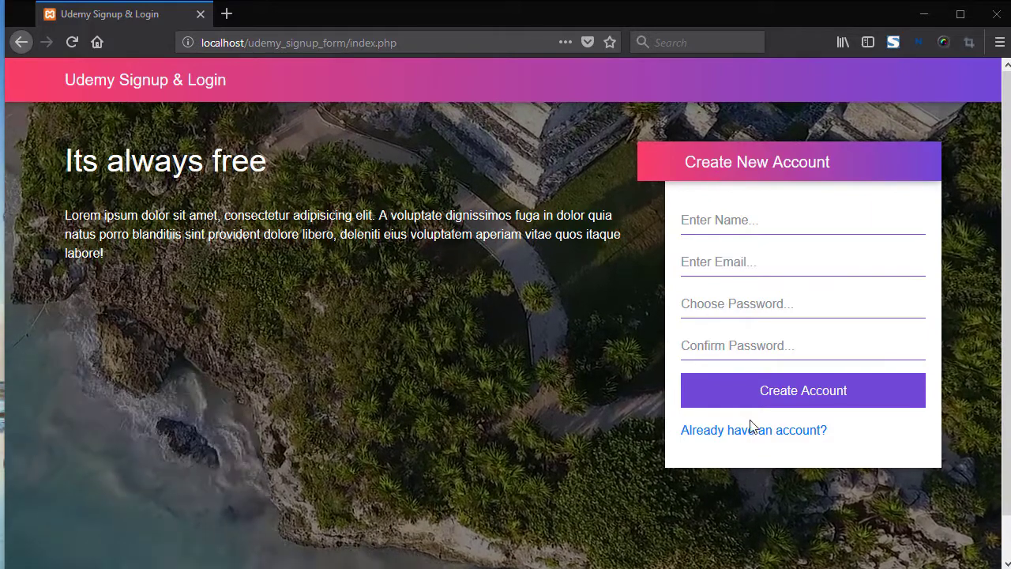
Return to the Create New Account form and submit it blank to show every required-field error
left_click(753, 434)
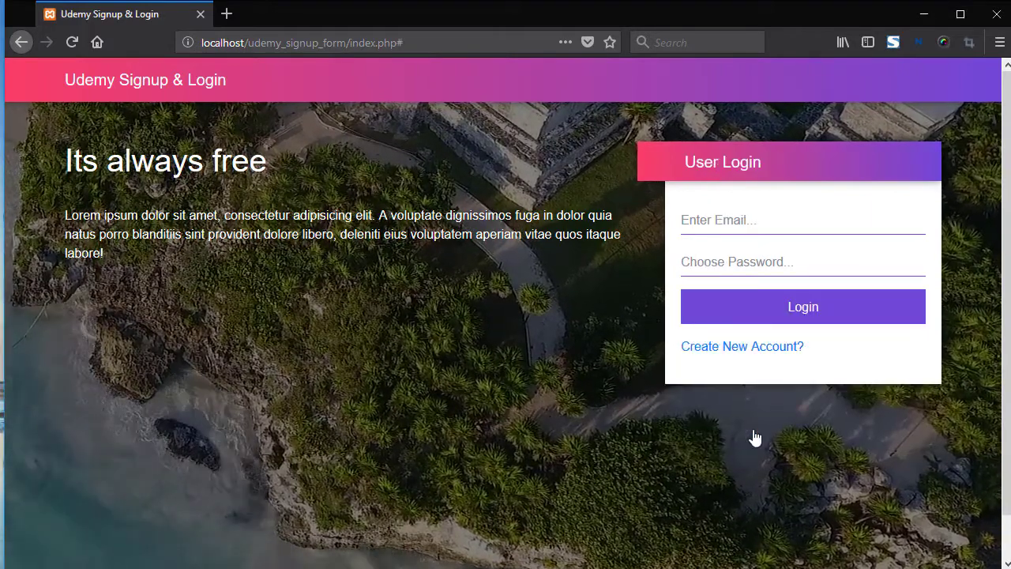
left_click(735, 347)
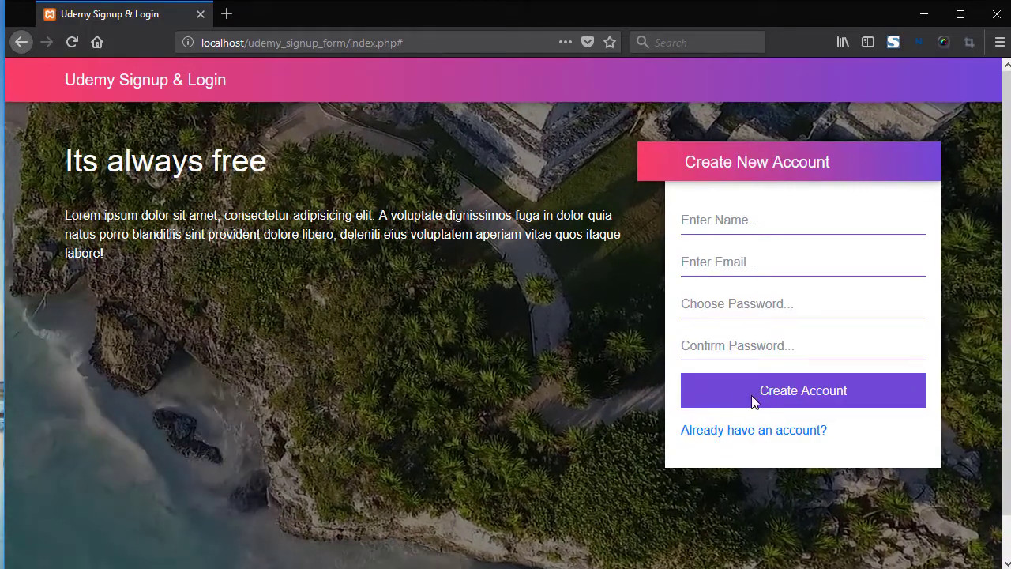
left_click(769, 390)
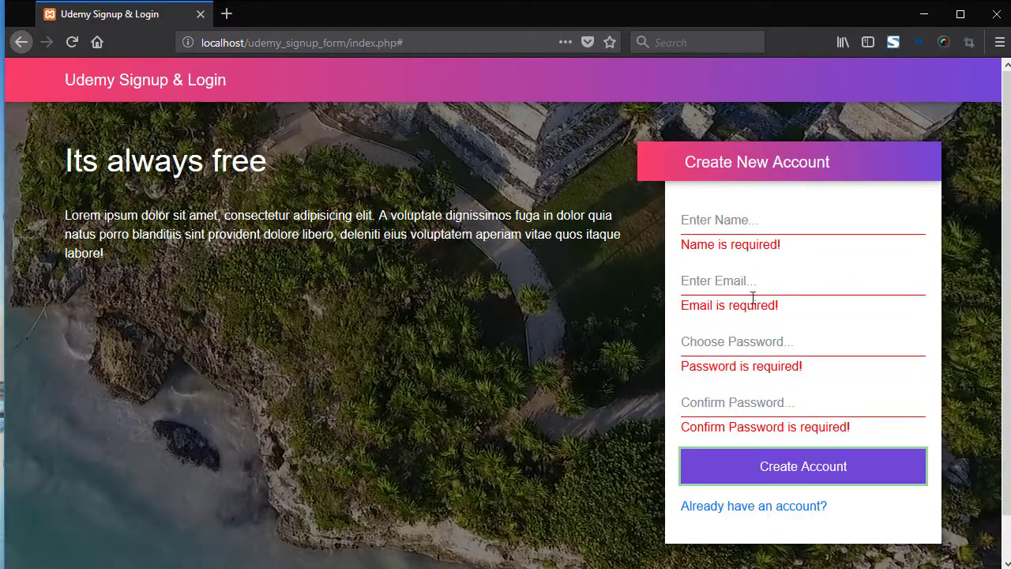
Enter a letters-only name, check that a trailing digit 5 is rejected, and remove it
left_click(723, 233)
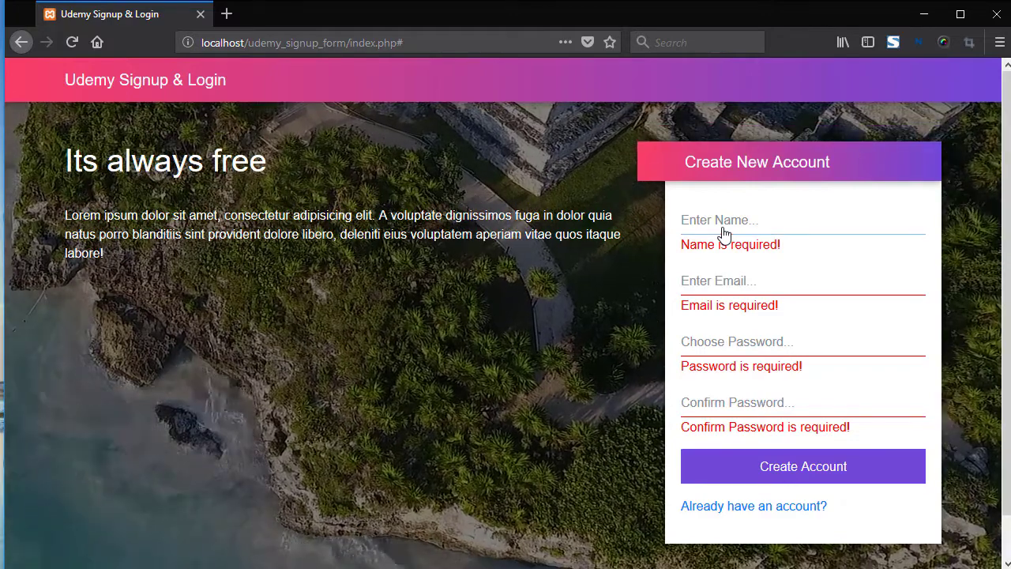
type("muhammad")
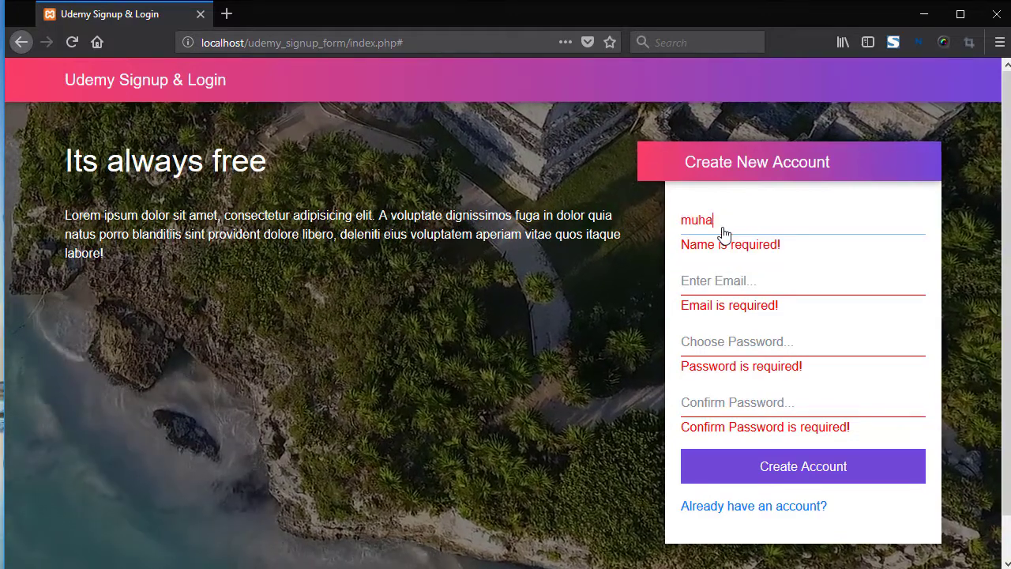
left_click(571, 325)
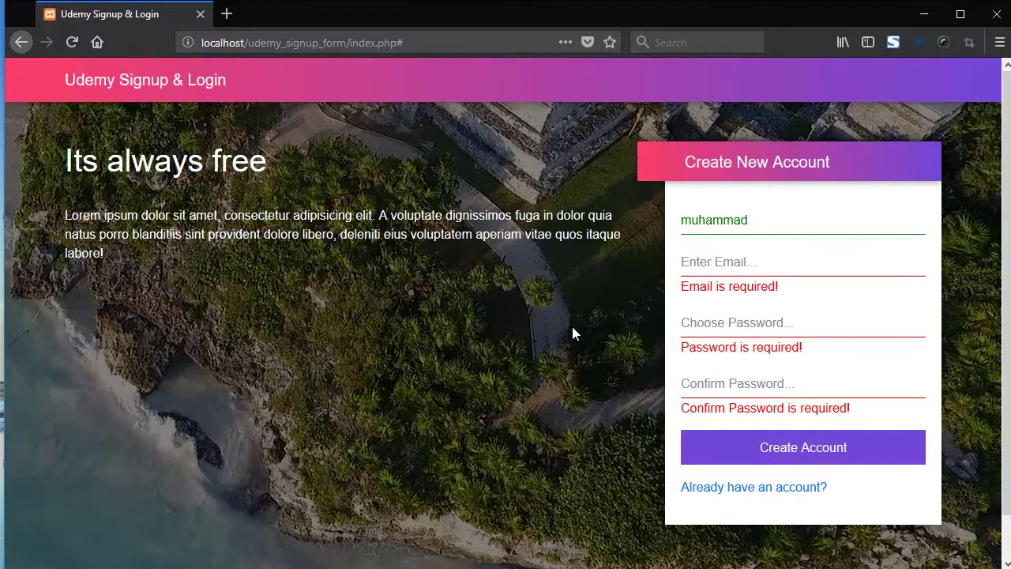
left_click(756, 229)
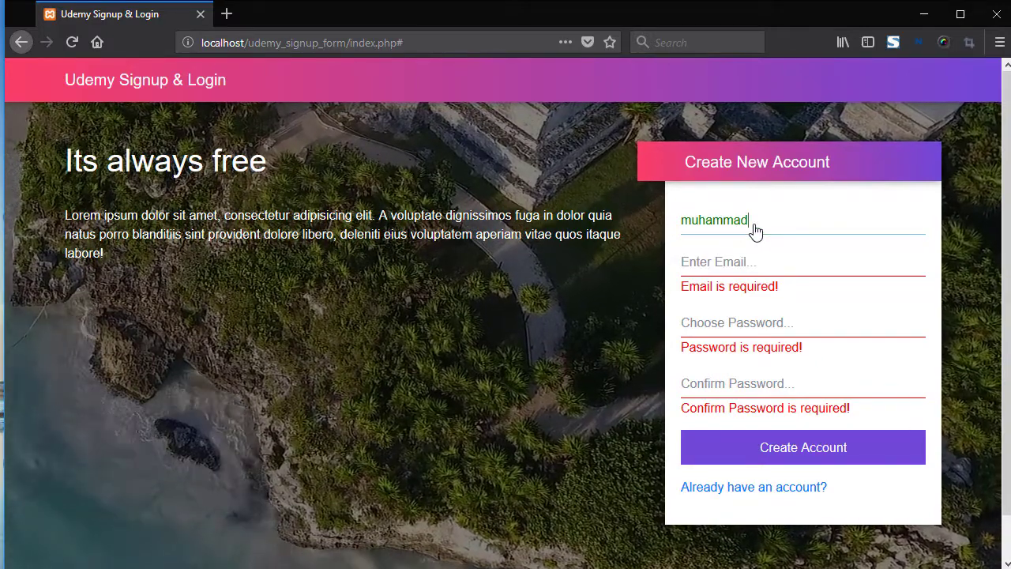
left_click(616, 335)
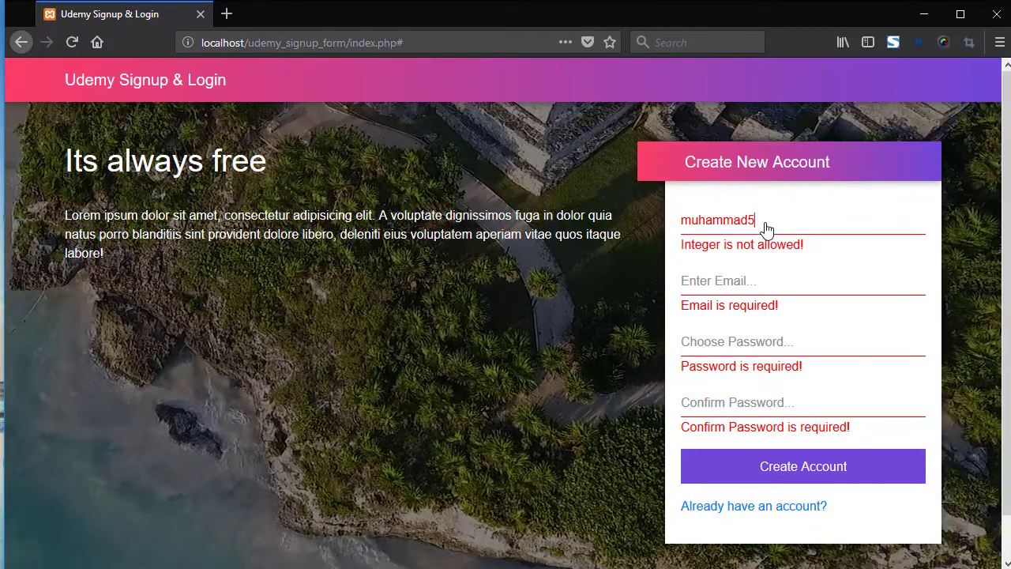
left_click(764, 228)
key("BackSpace")
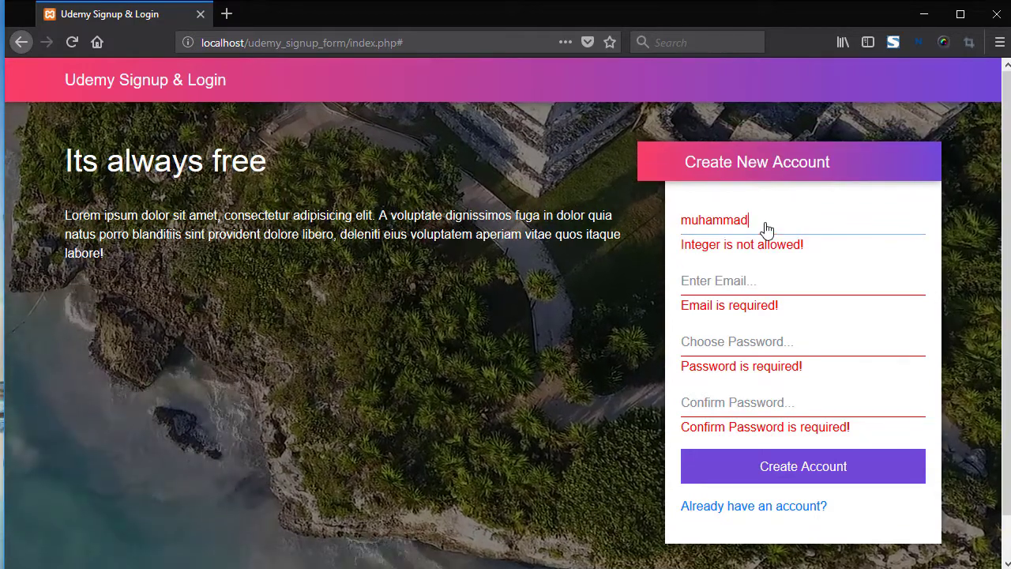
Enter an e-mail address and, after it's reported as existing, replace its local part
left_click(716, 294)
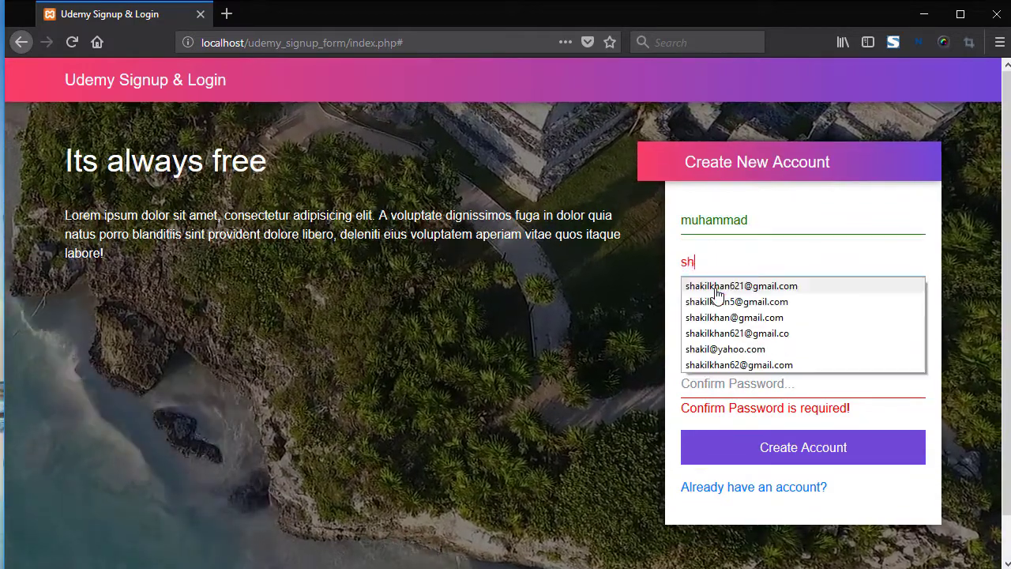
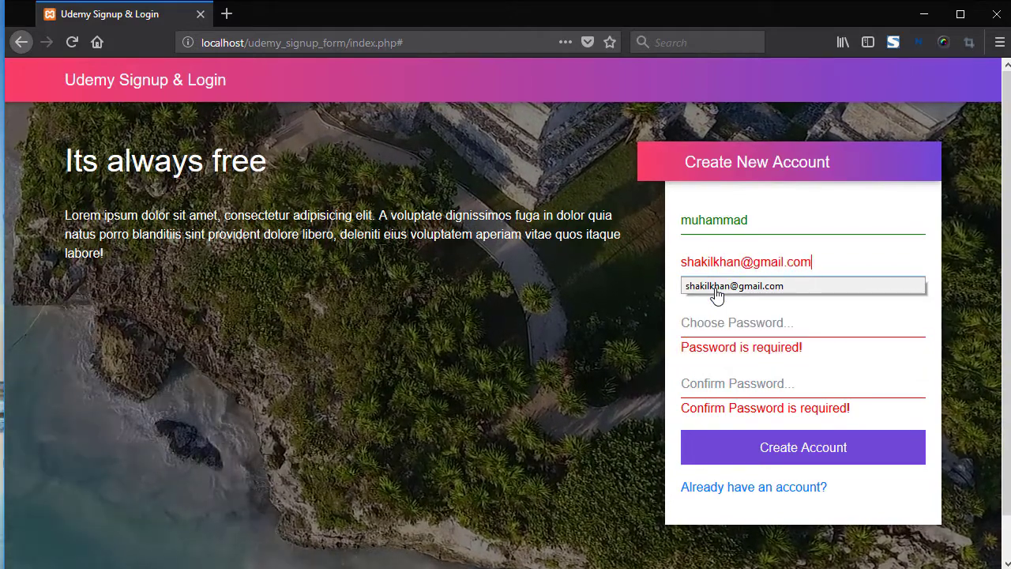
left_click(578, 297)
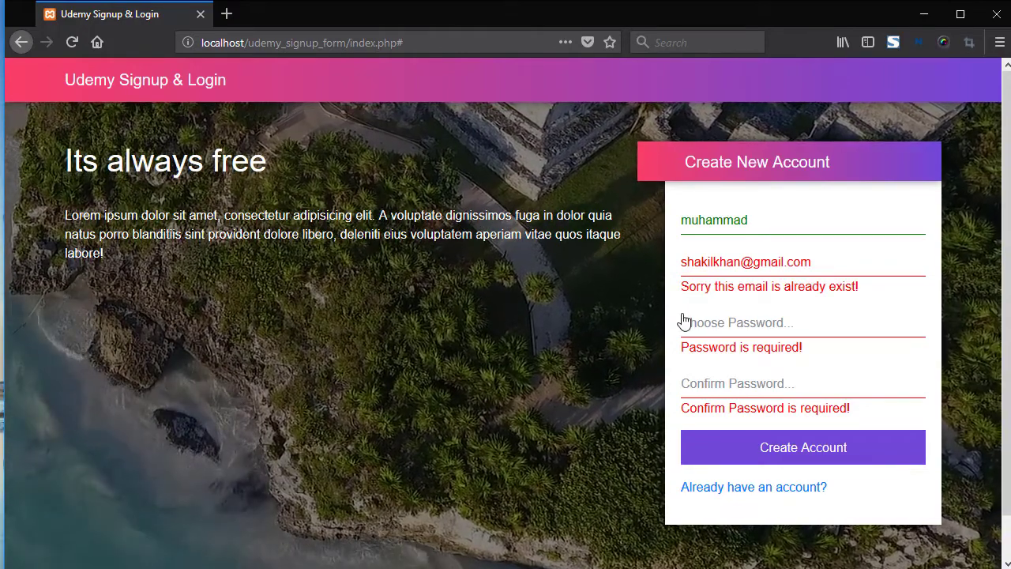
left_click_drag(739, 269, 661, 271)
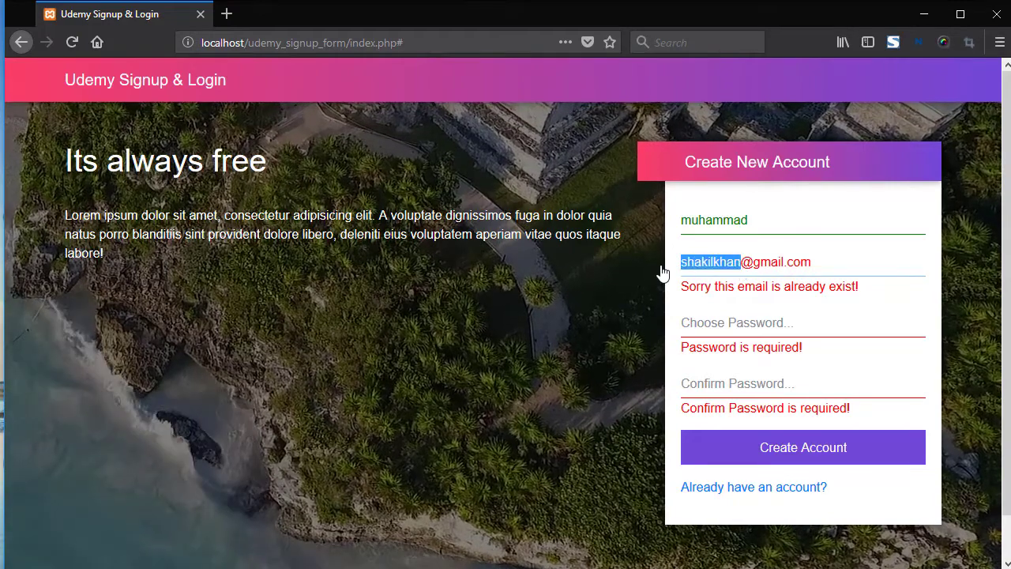
type("muhammad")
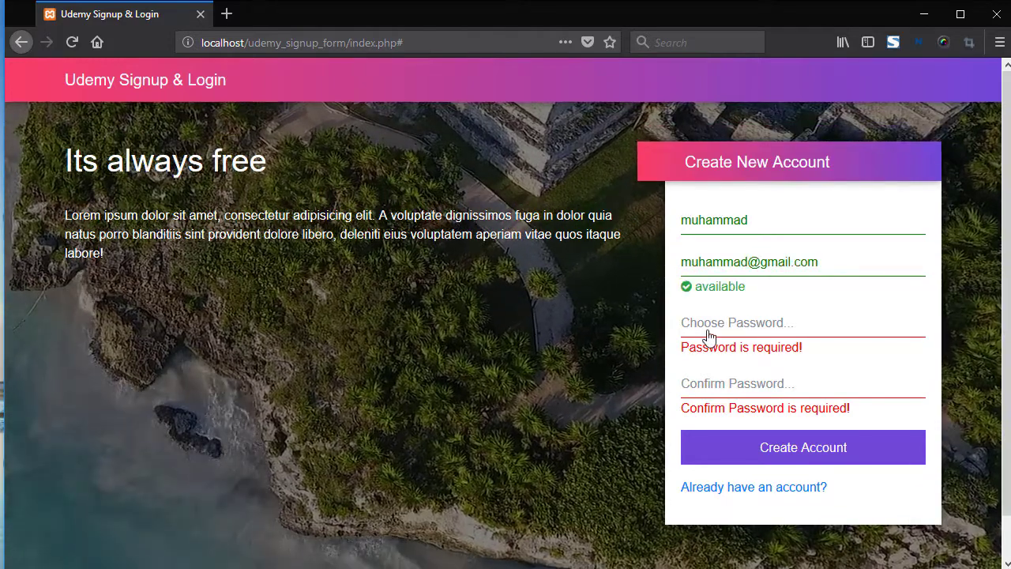
Enter a short password, replace it with a 12-letter strong one, and start the confirmation
left_click(709, 332)
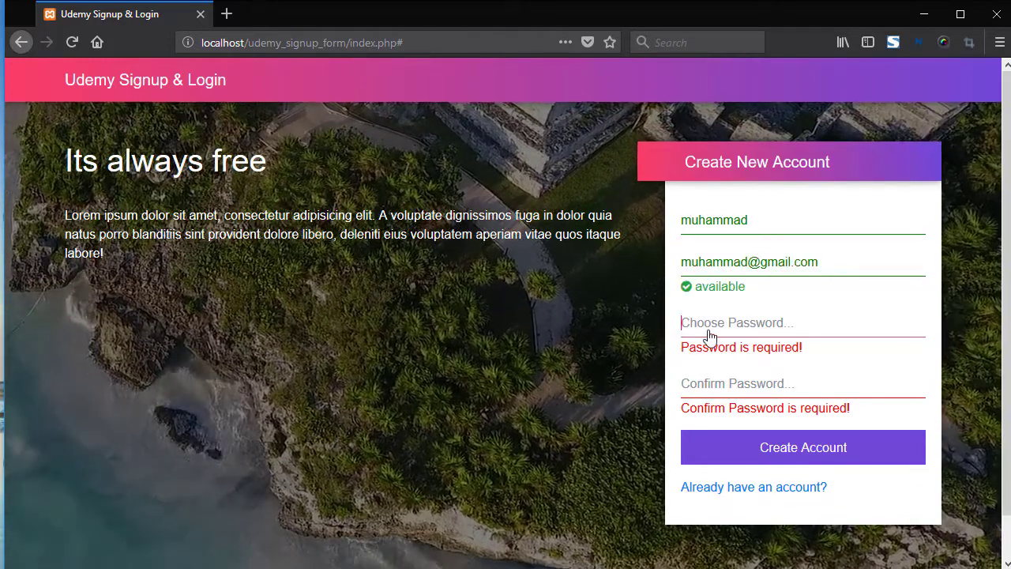
type("1234")
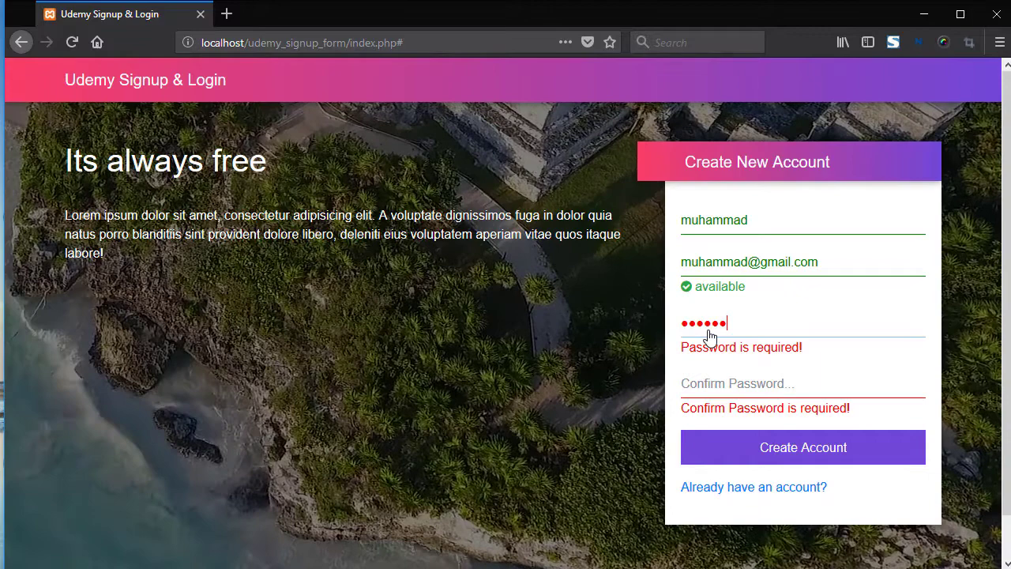
left_click(601, 347)
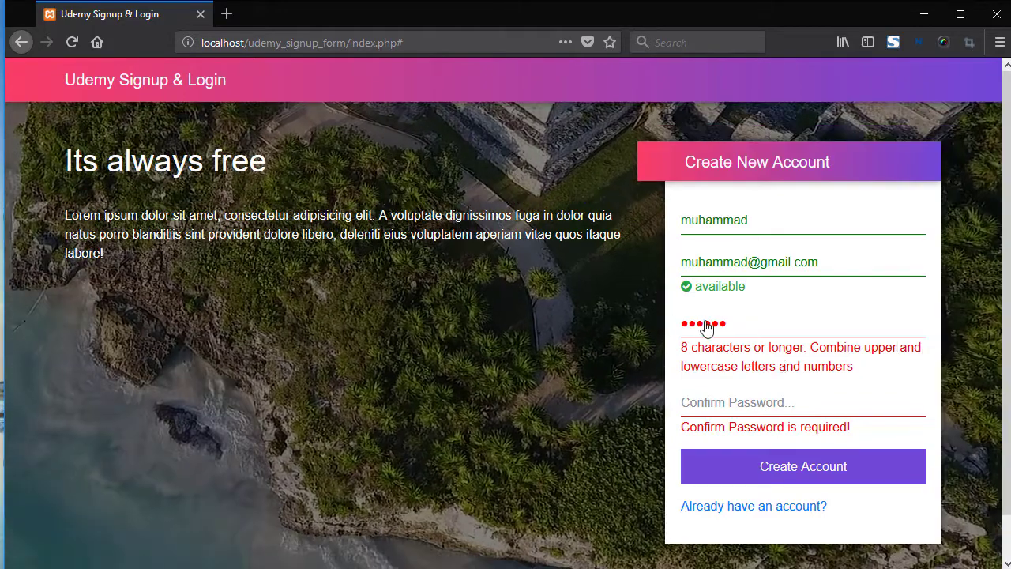
left_click_drag(735, 329, 644, 326)
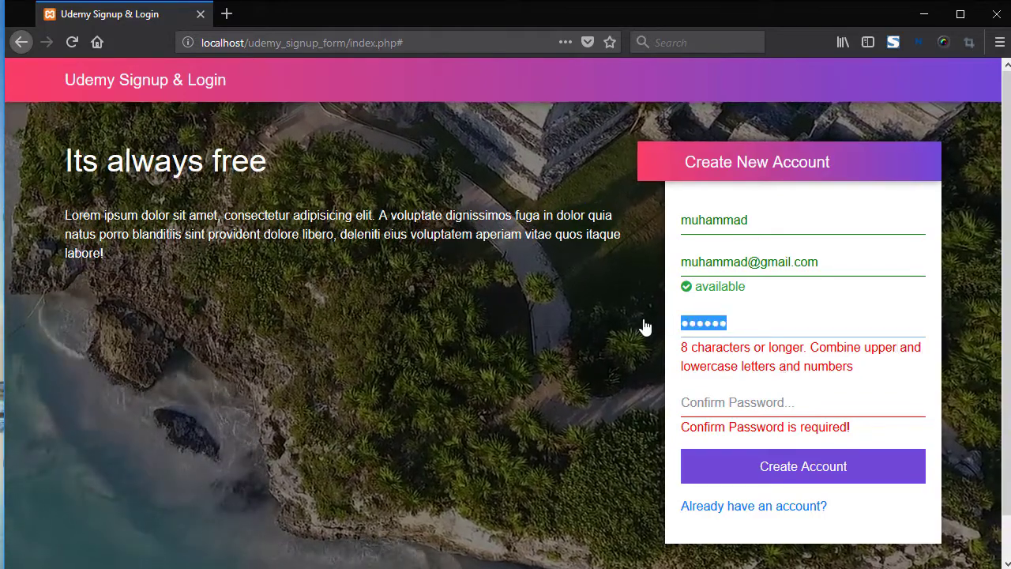
type("abcdefgh")
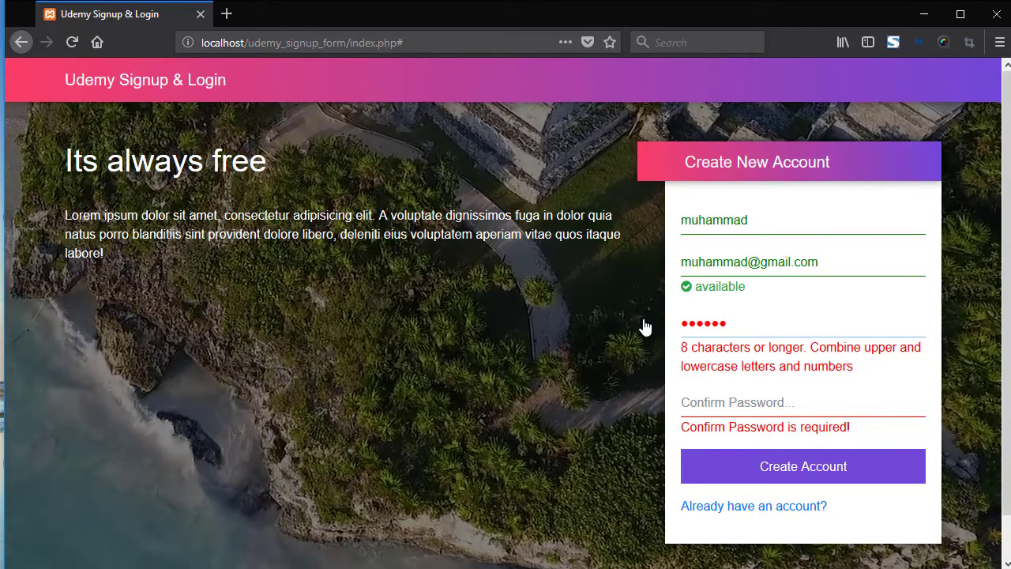
type("ijkl")
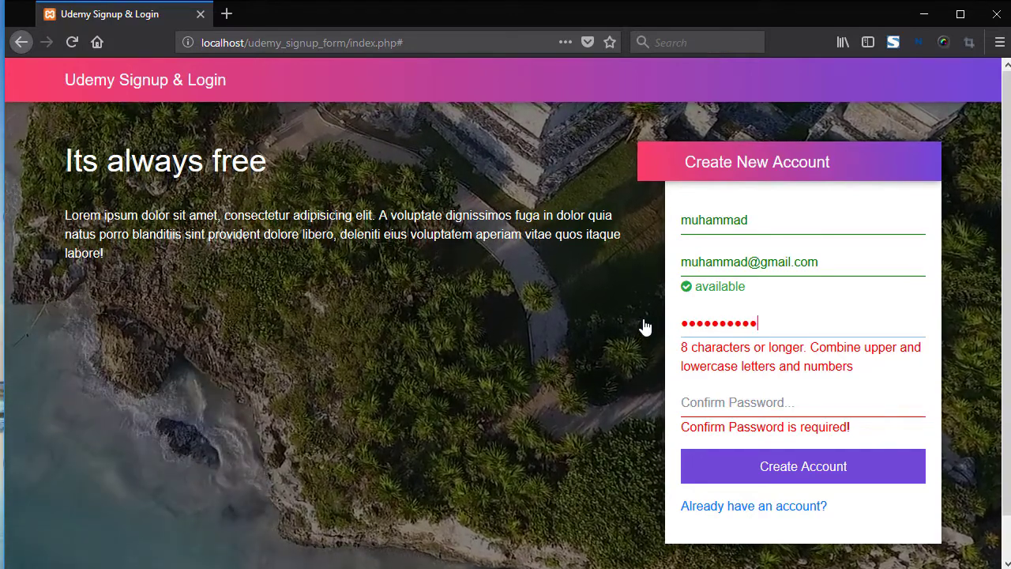
left_click(717, 404)
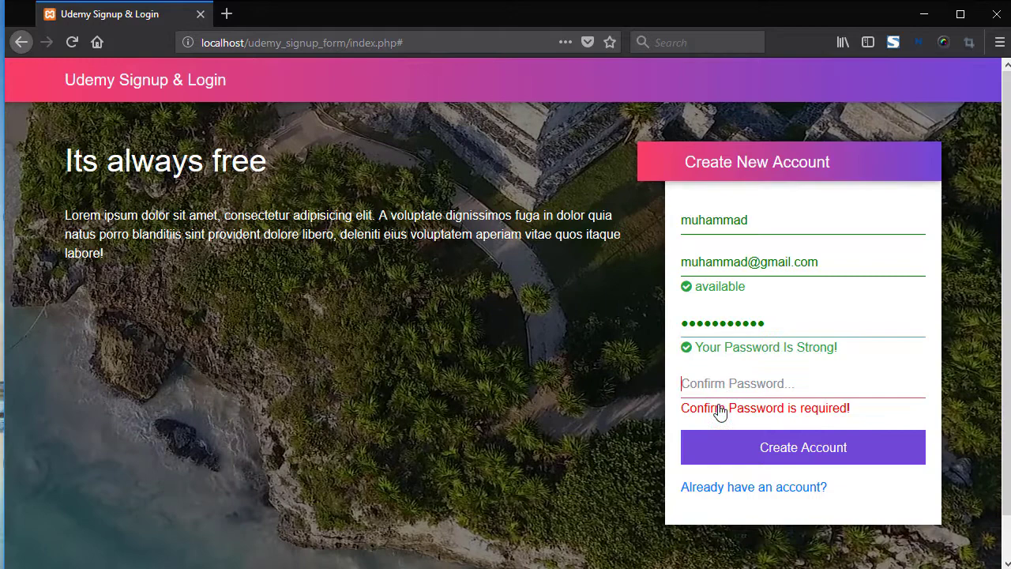
type("abcdef")
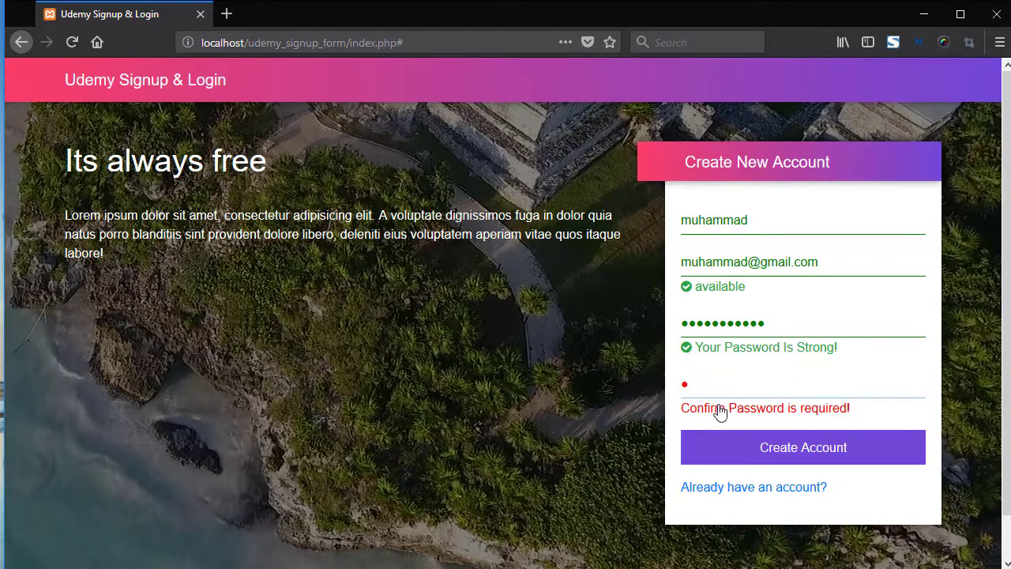
type("ghij")
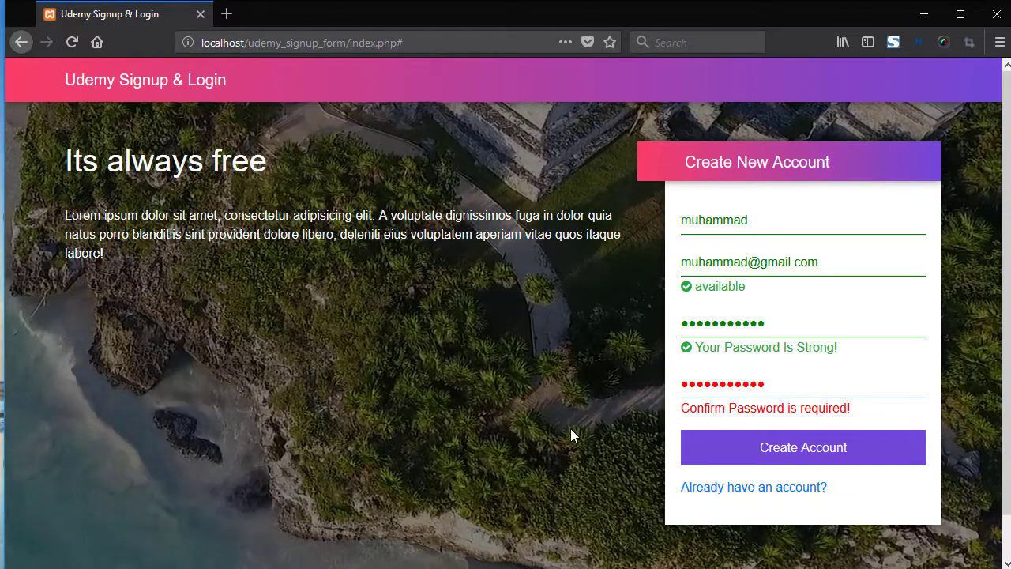
type("k")
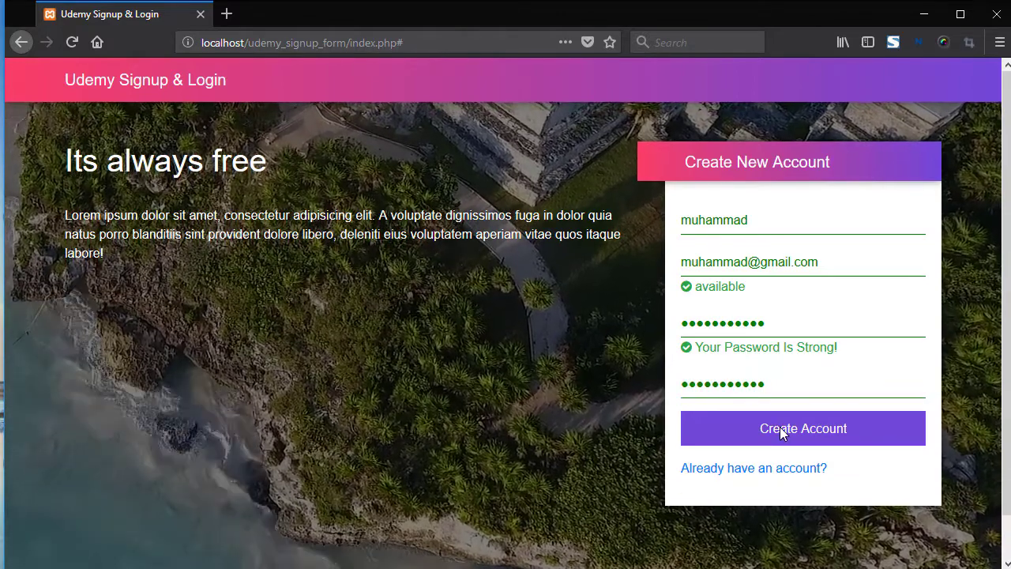
Create the account and follow the Login link on the welcome page
left_click(776, 428)
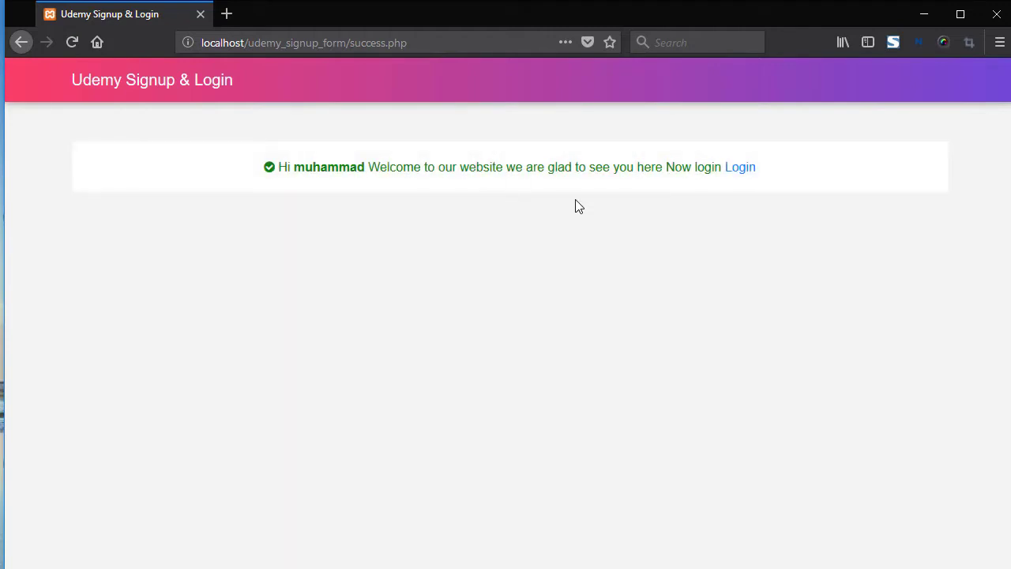
left_click(739, 169)
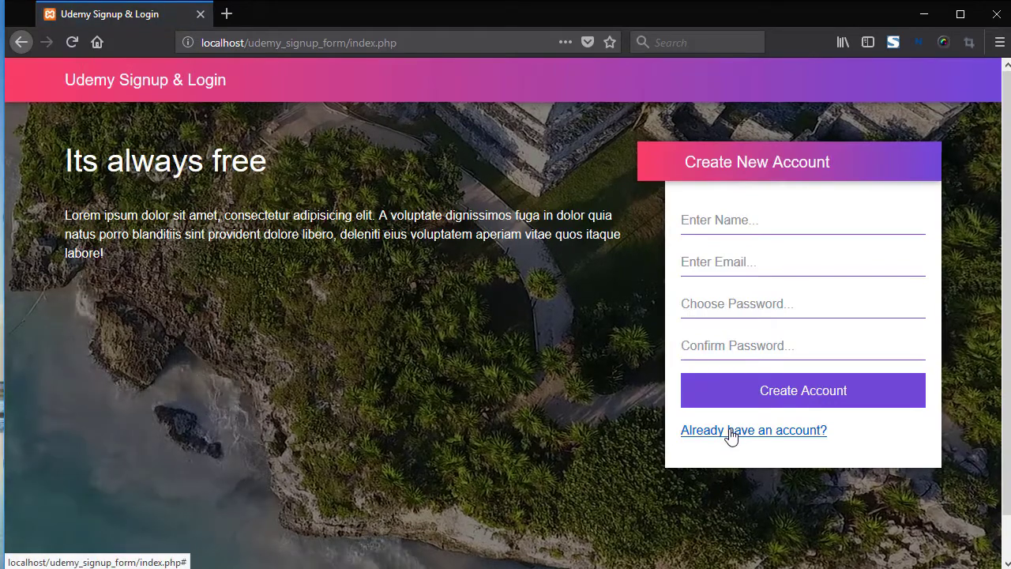
Log in with the new account's e-mail and password after testing login with the password blank
left_click(731, 433)
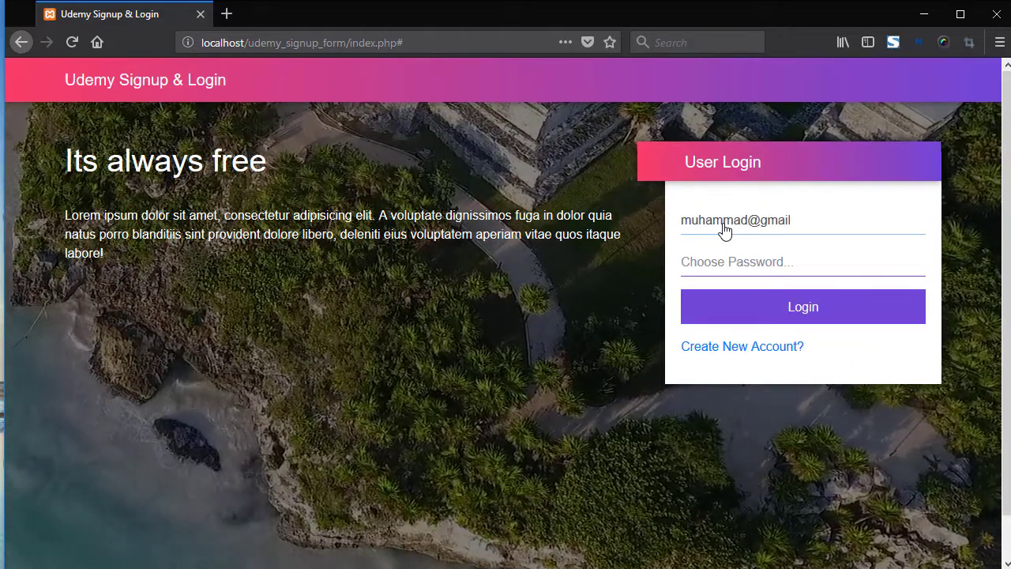
left_click(774, 312)
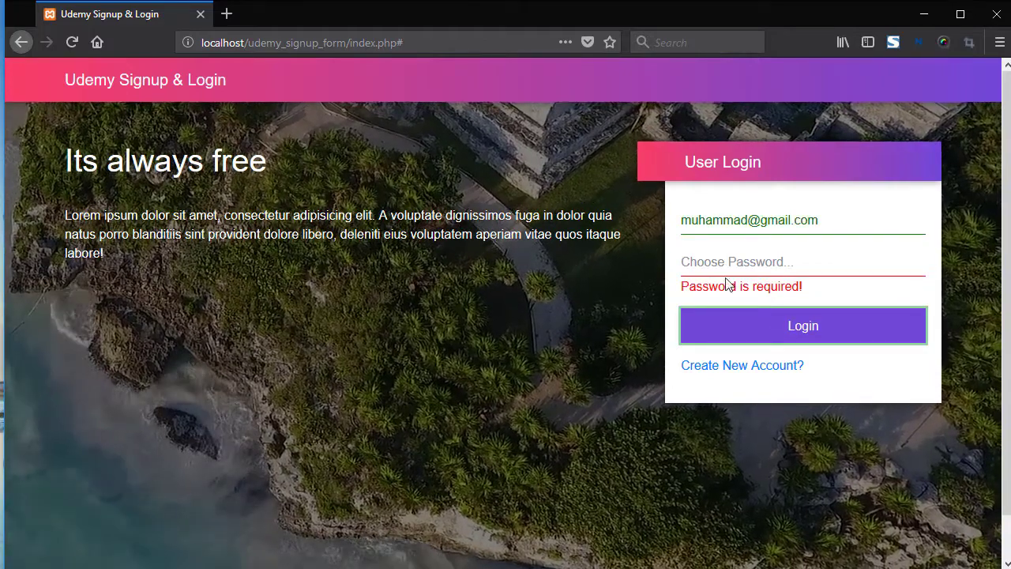
left_click(726, 283)
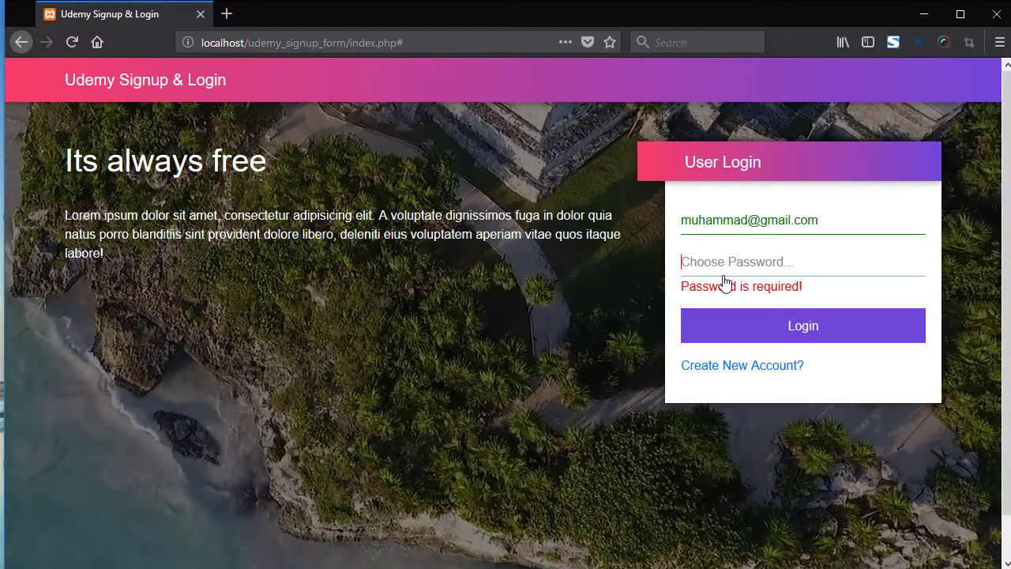
type("1234")
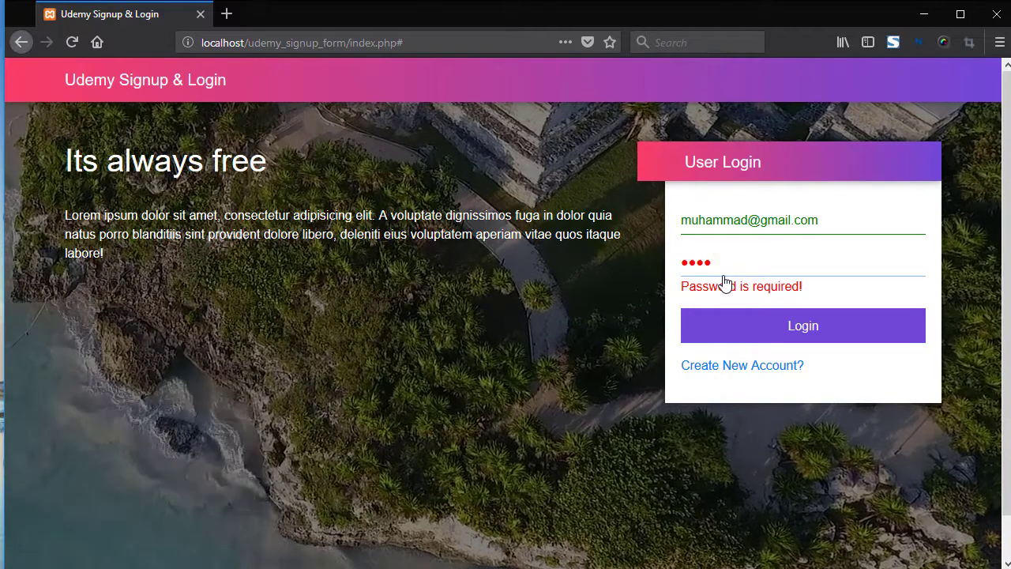
type("56789012")
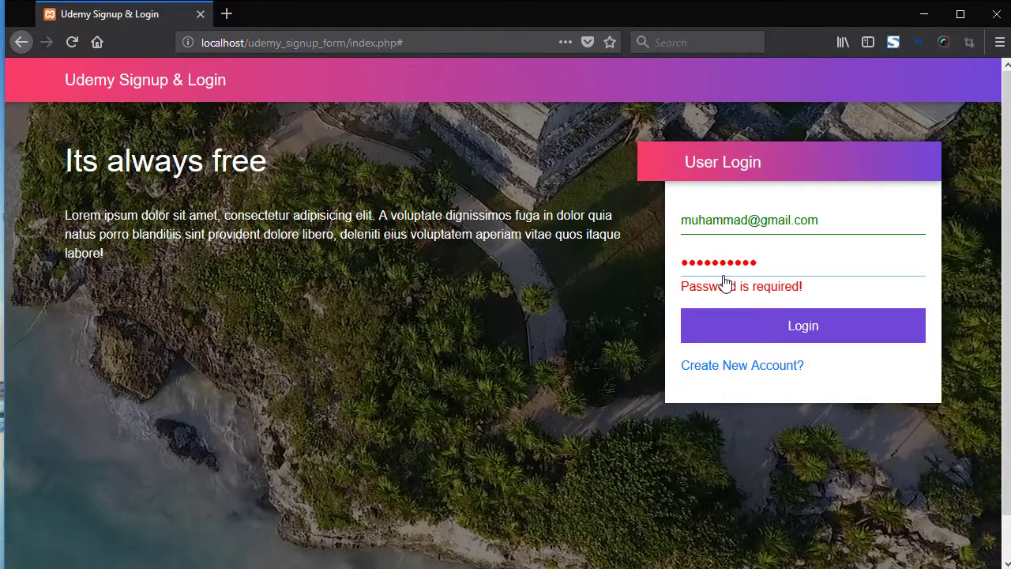
left_click(756, 339)
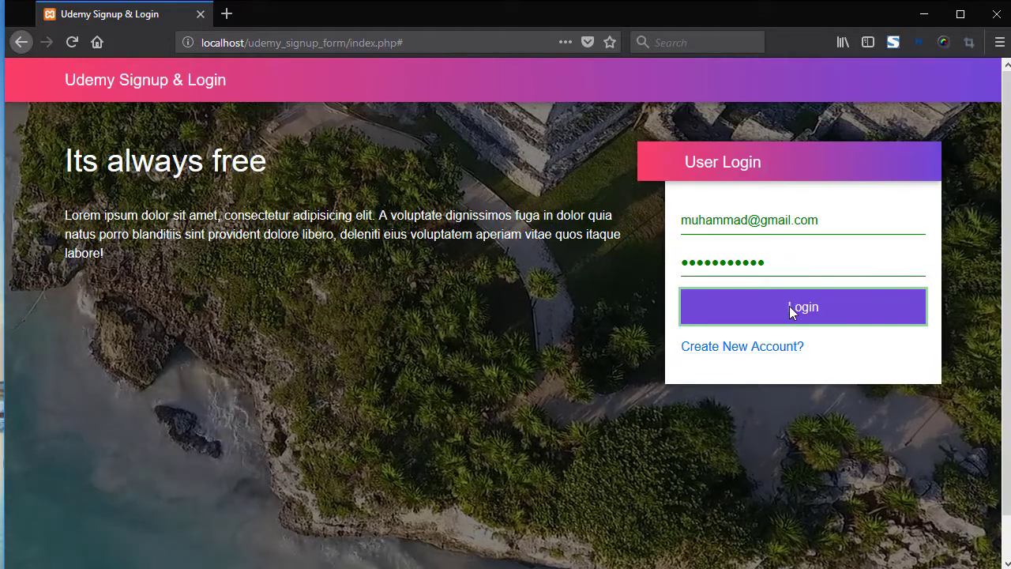
left_click(789, 307)
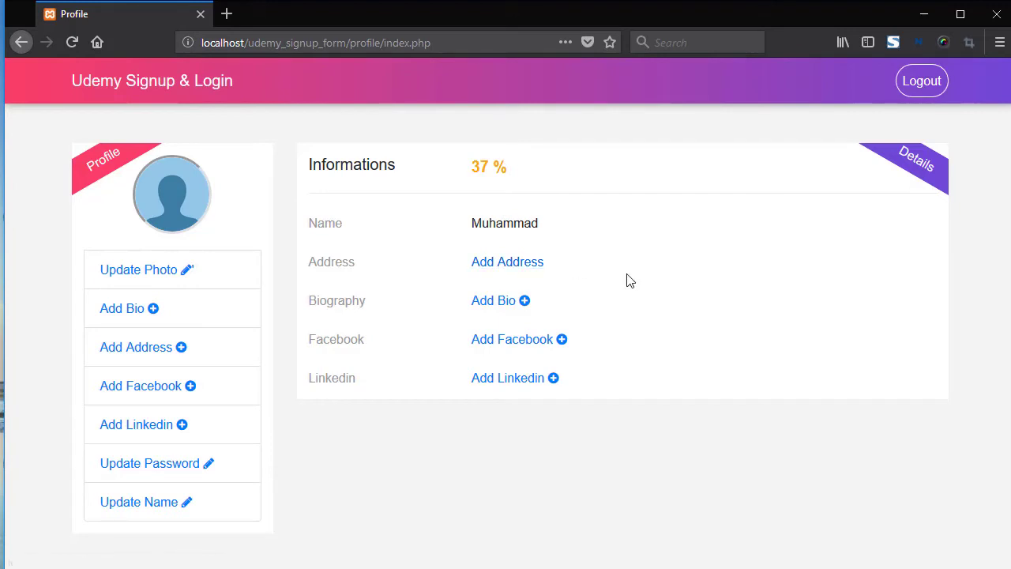
Add the address London, United Kingdom, declining browser location access, and save it
left_click(510, 263)
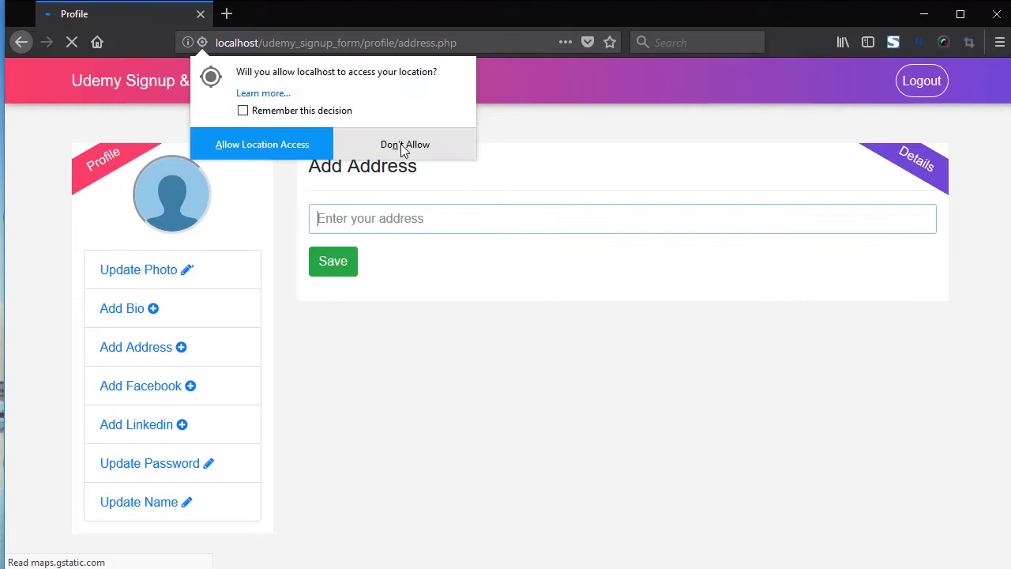
left_click(403, 146)
type("lo")
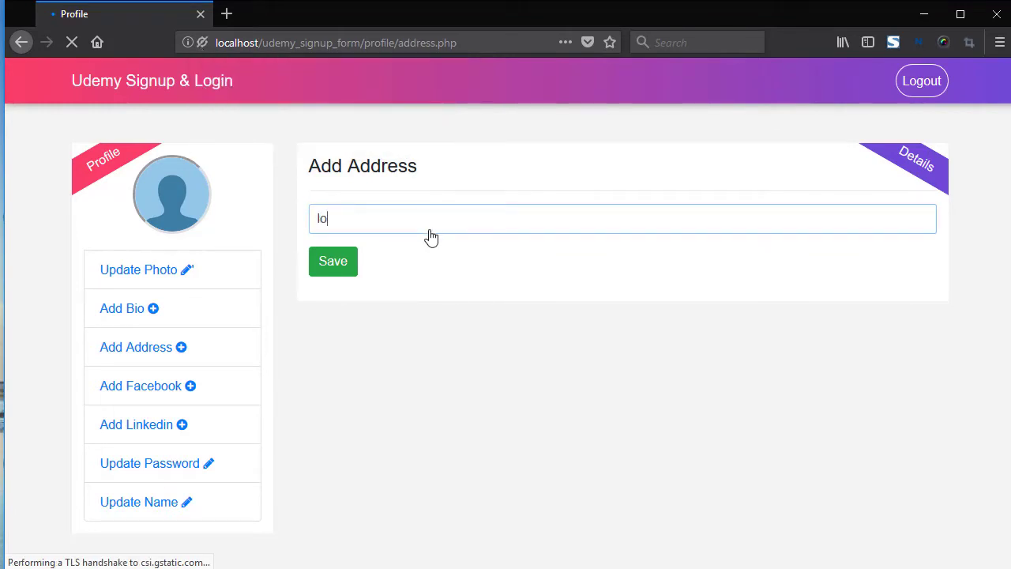
type("ndon")
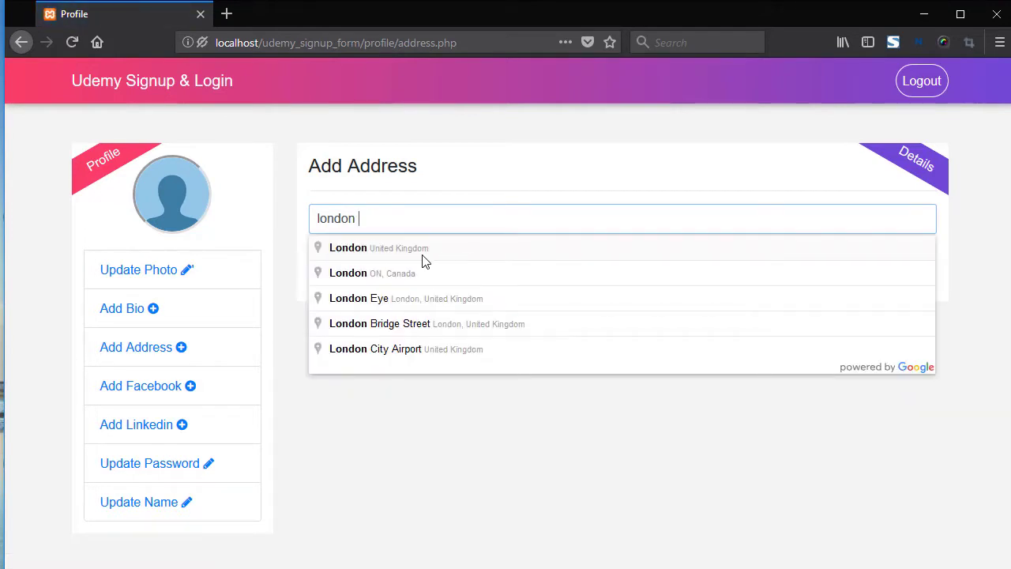
left_click(381, 254)
left_click(333, 260)
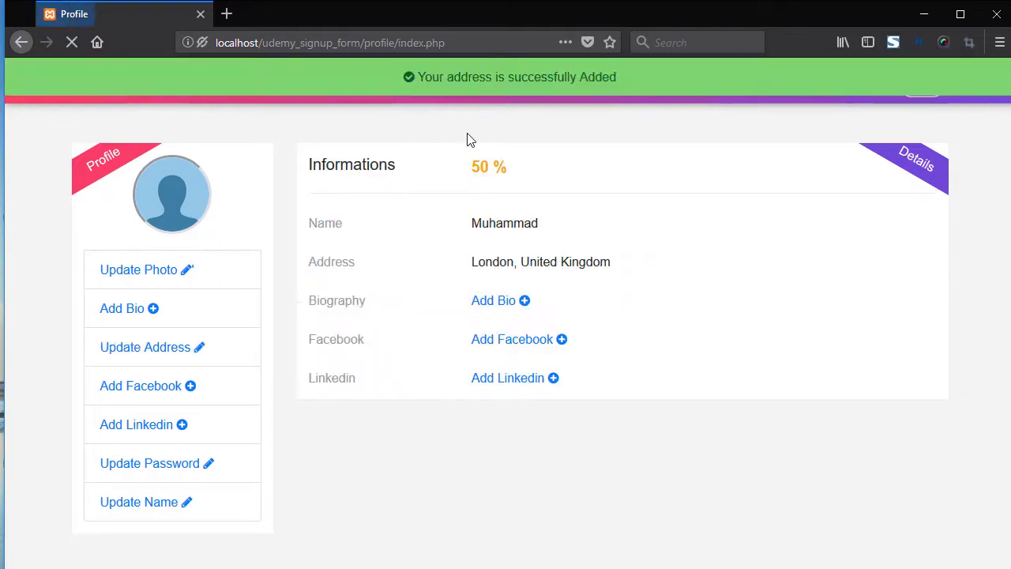
Paste a lorem ipsum biography into the Add Bio form and save it
left_click_drag(645, 82, 390, 80)
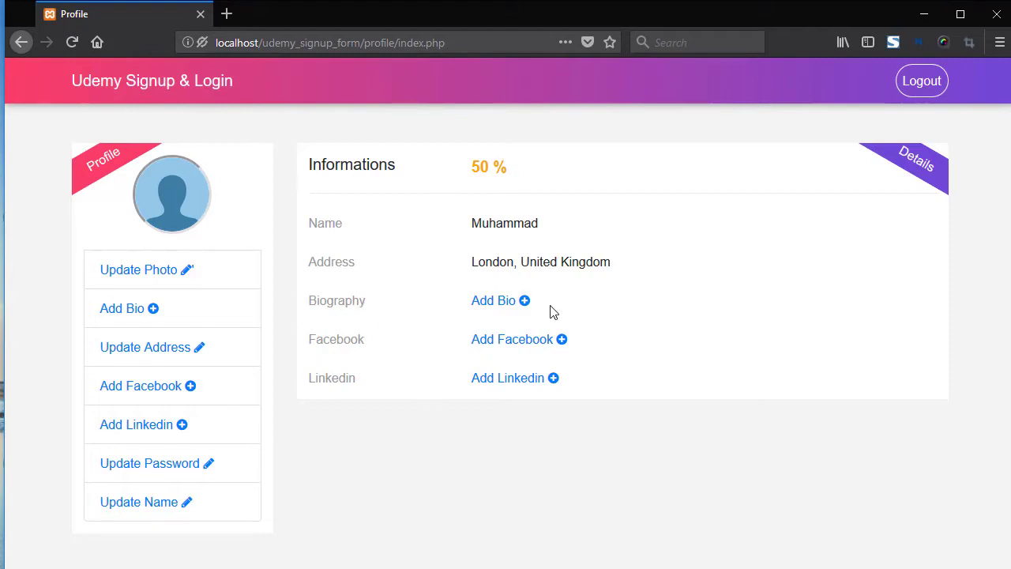
left_click(503, 307)
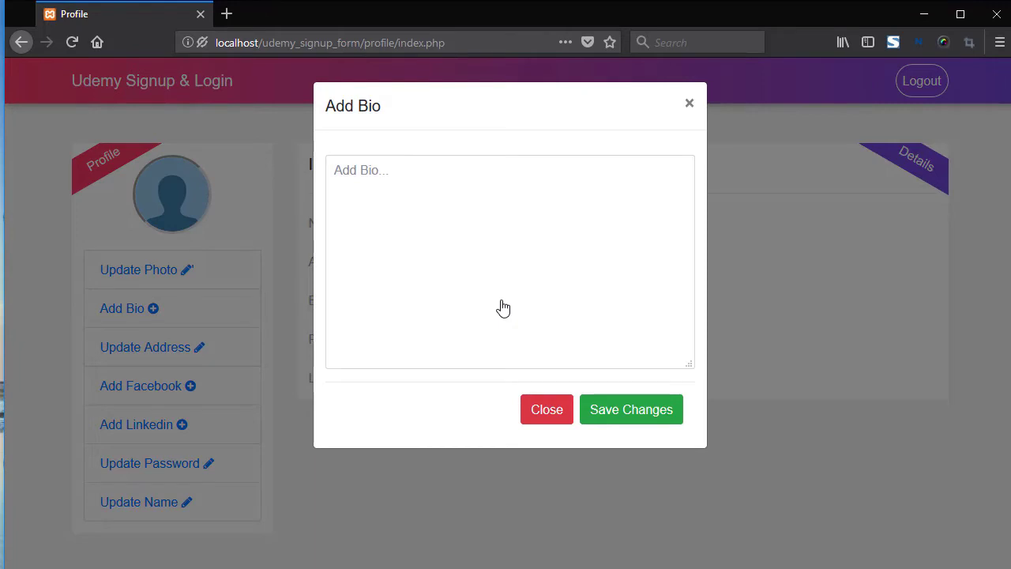
left_click(343, 178)
type("Lorem ipsum dolor sit amet, consectetur adipisicing elit, sed do eiusmod tempor incididunt ut labore et dolore magna aliqua. Ut enim ad minim veniam, quis nostrud exercitation ullamco laboris nisi ut aliquip ex ea commodo consequat. Duis aute irure dolor in reprehenderit in voluptate velit esse cillum dolore eu fugiat nulla pariatur. Excepteur sint occaecat cupidatat non proident, sunt in culpa qui officia deserunt mollit anim id est laborum.")
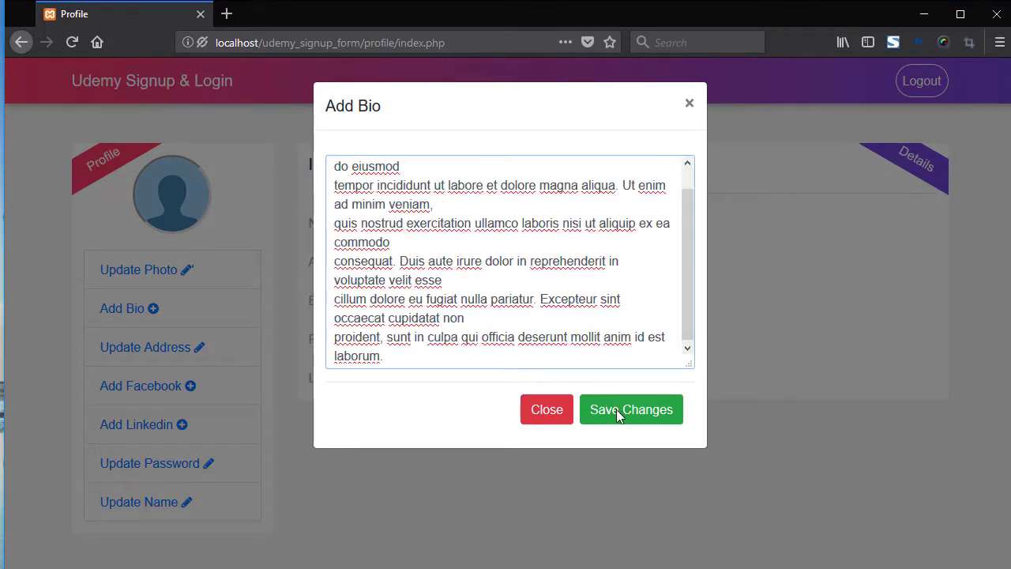
left_click(616, 409)
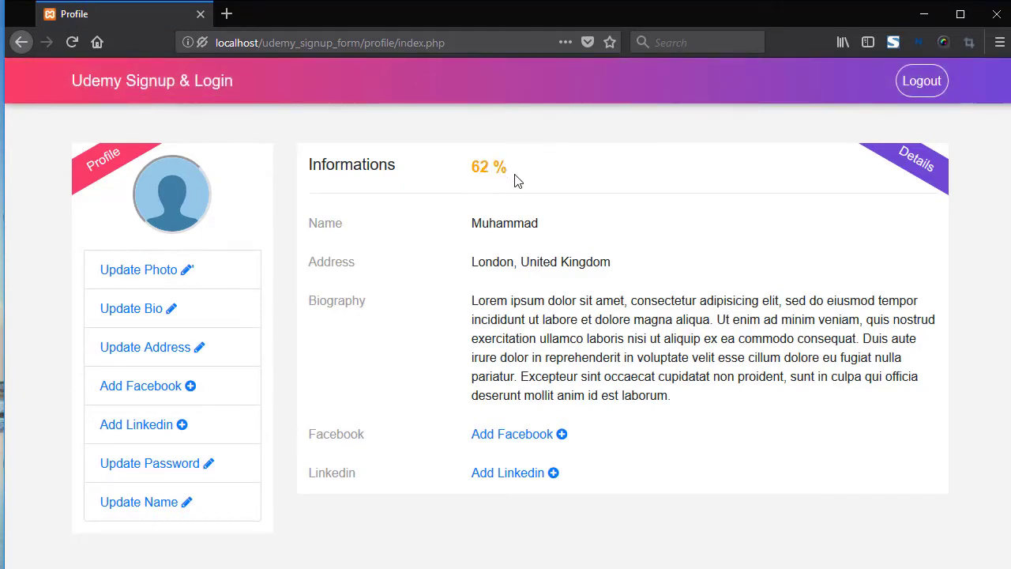
left_click_drag(514, 175, 456, 161)
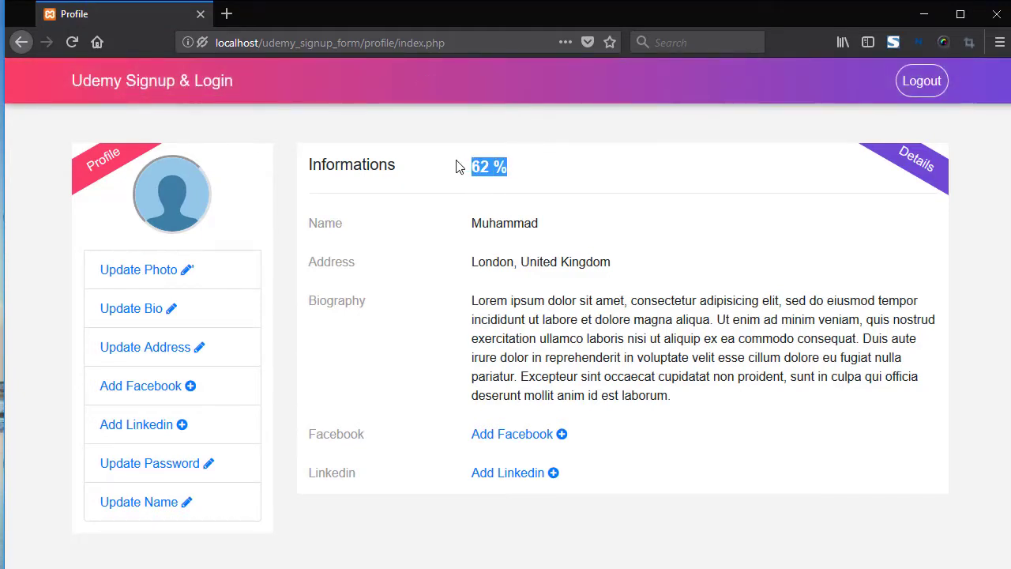
Enter a Facebook profile URL, confirm a misspelled version is rejected, then save the corrected URL
left_click(512, 434)
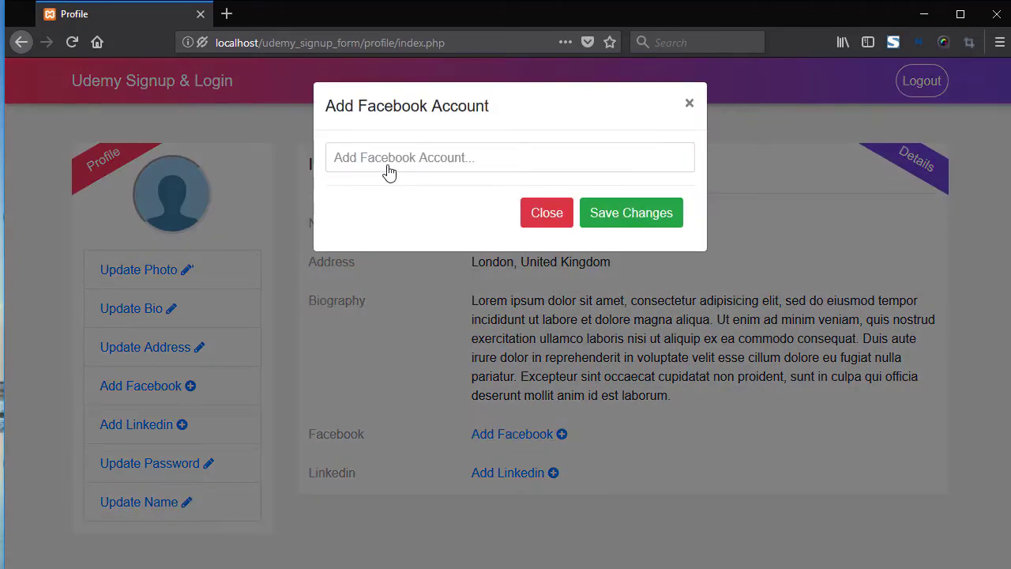
left_click(386, 168)
type("https://www.facebook.com/muhamm")
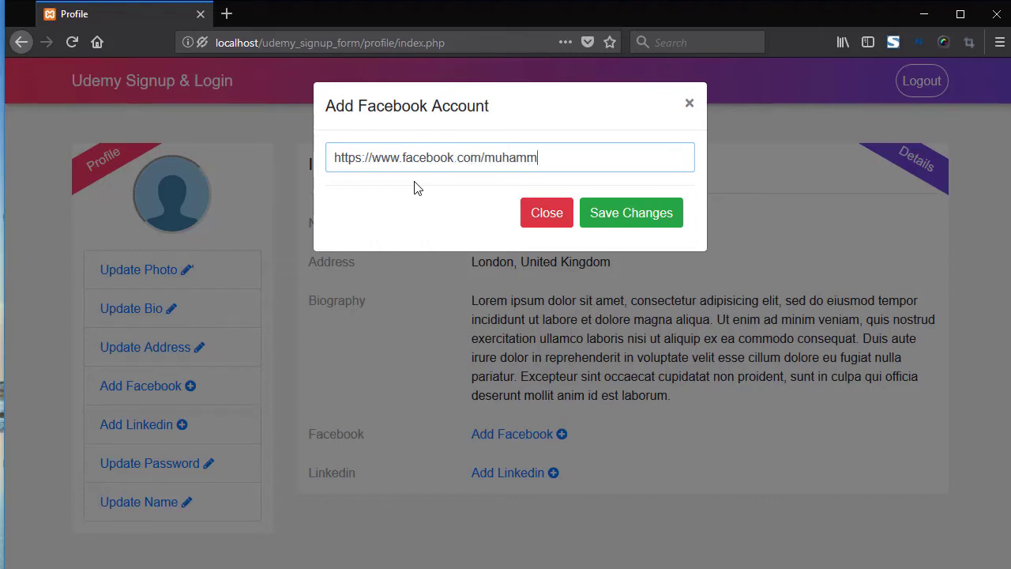
left_click(454, 164)
key("BackSpace")
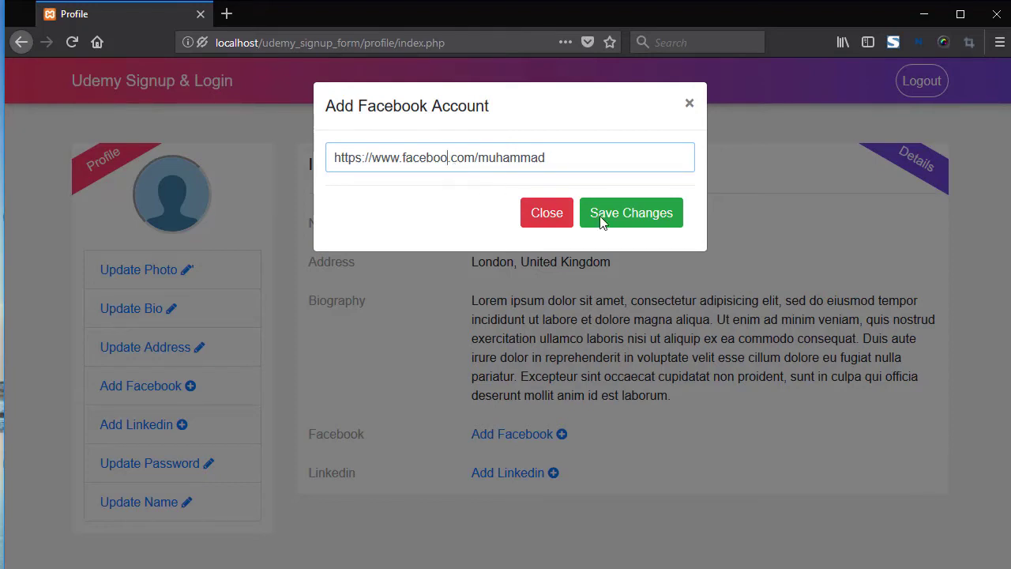
left_click(610, 219)
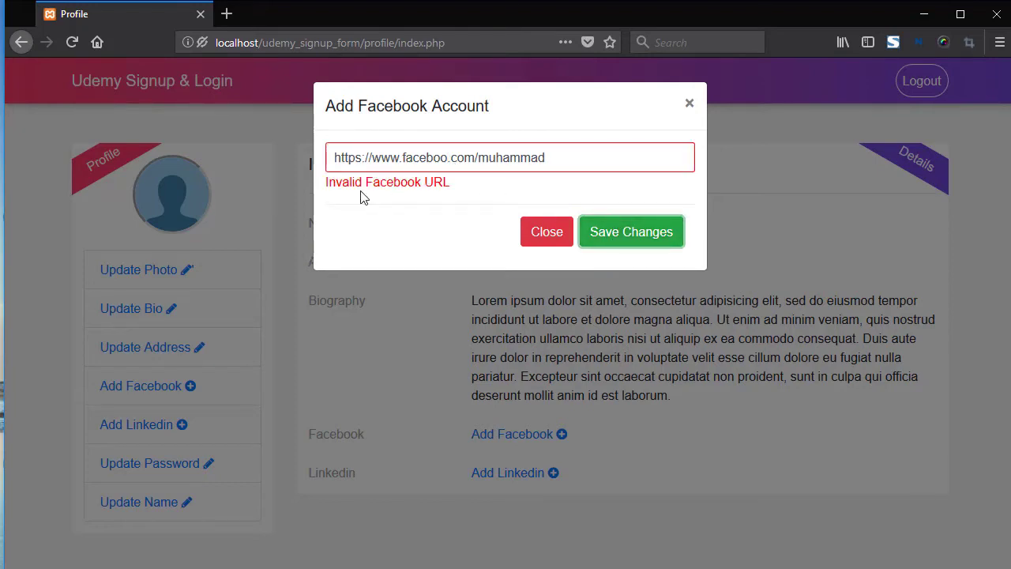
left_click(447, 164)
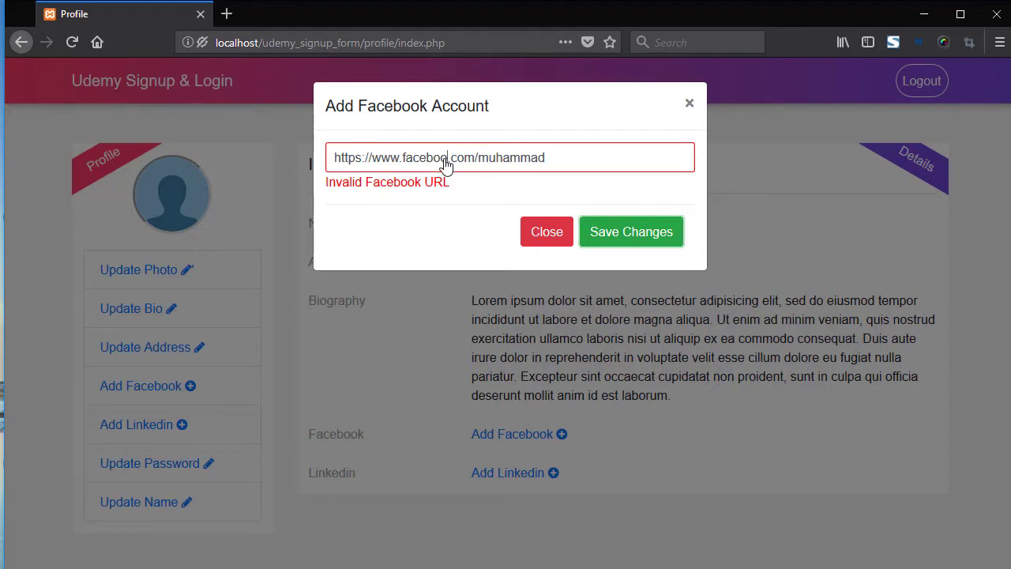
type("k")
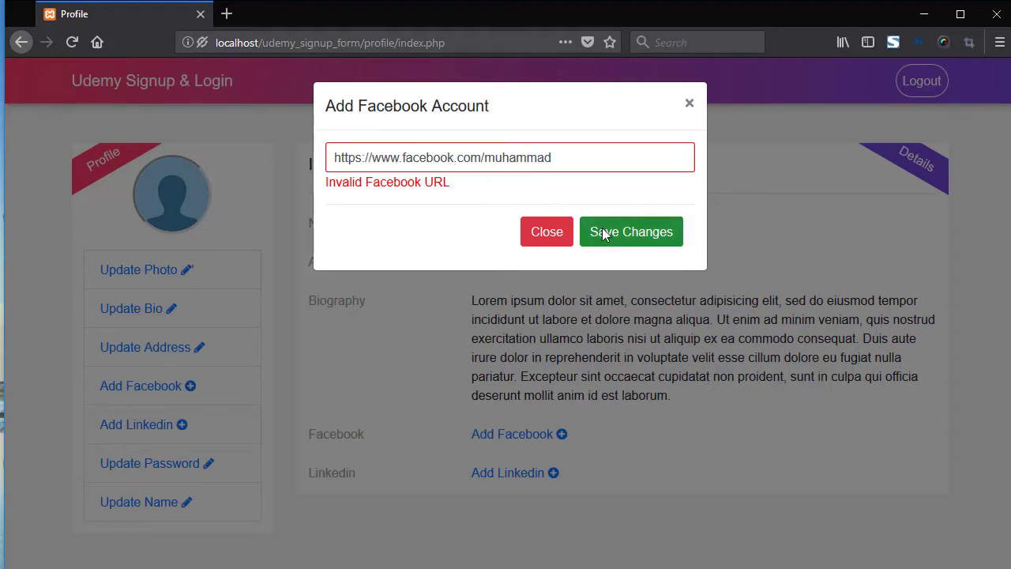
left_click(602, 229)
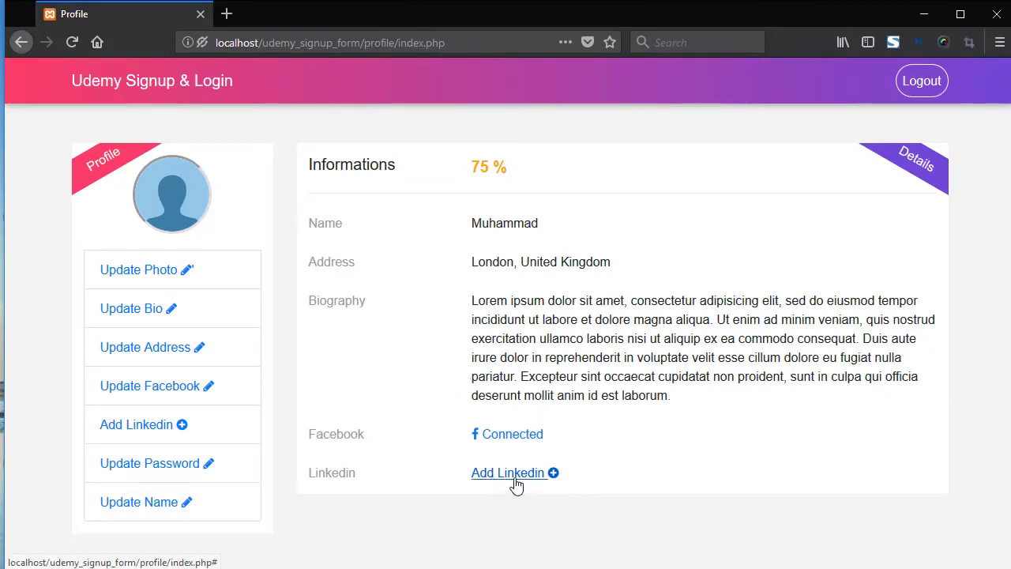
Enter a LinkedIn profile URL, confirm a misspelled version is flagged invalid, then save the corrected one
left_click(509, 473)
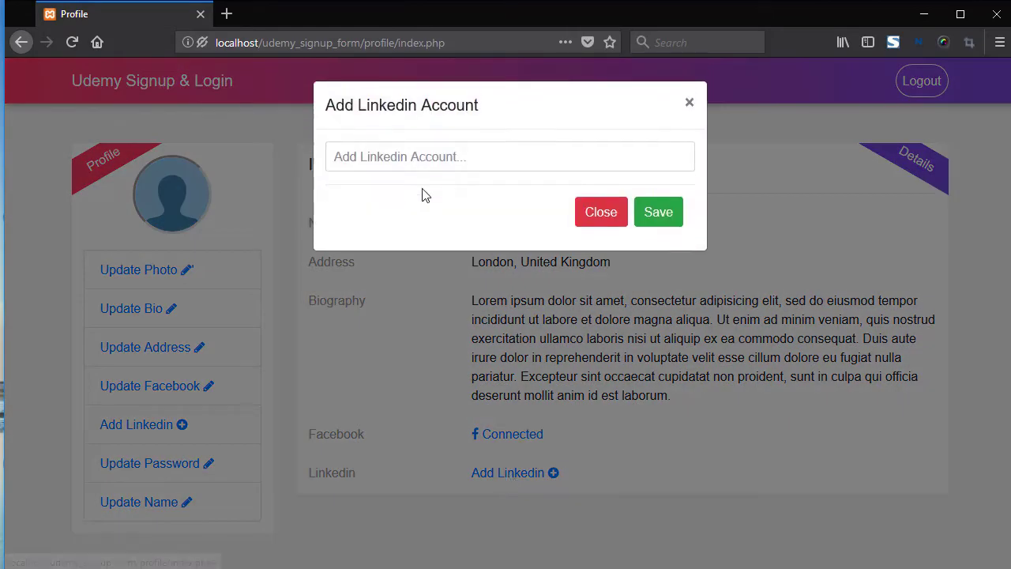
left_click(410, 167)
type("https")
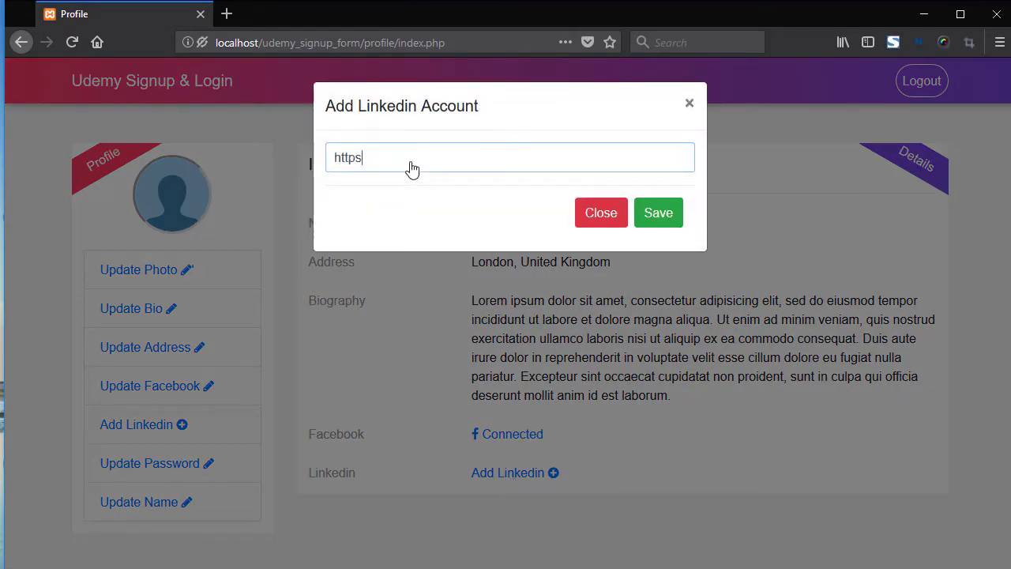
type("://www.linkedin.com/muhammad")
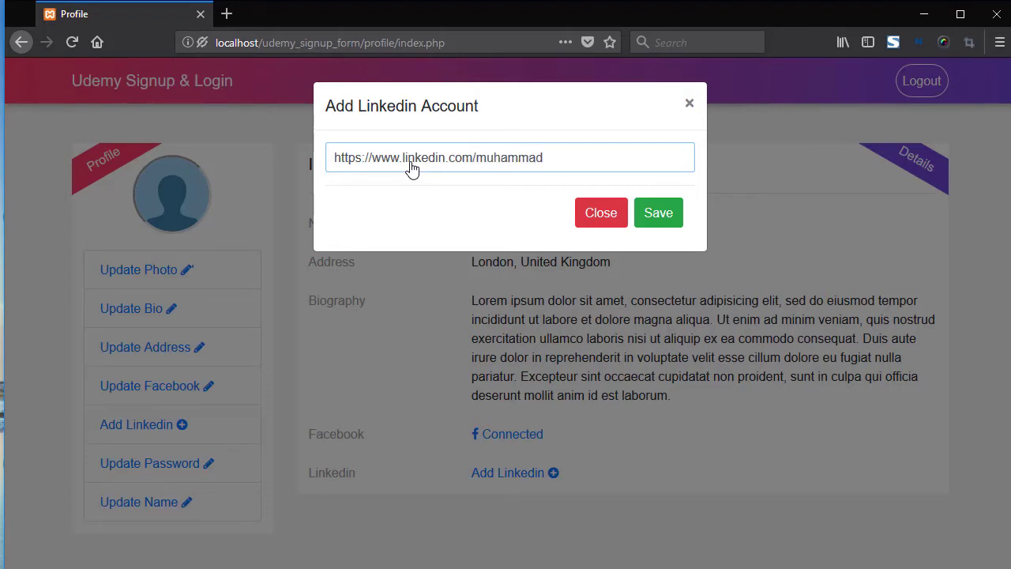
left_click(447, 163)
key("BackSpace")
left_click(654, 210)
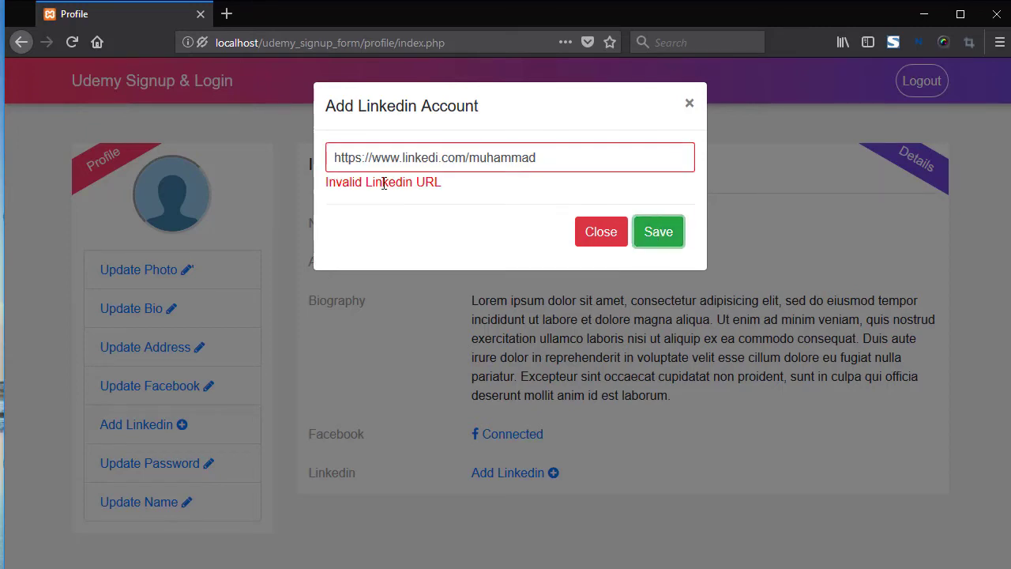
left_click(440, 164)
type("n")
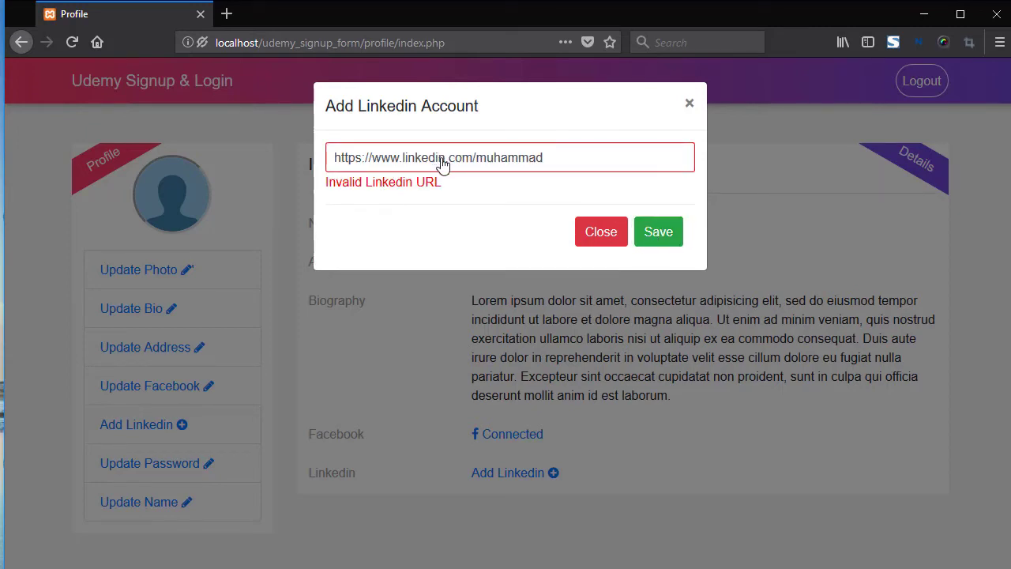
left_click(650, 232)
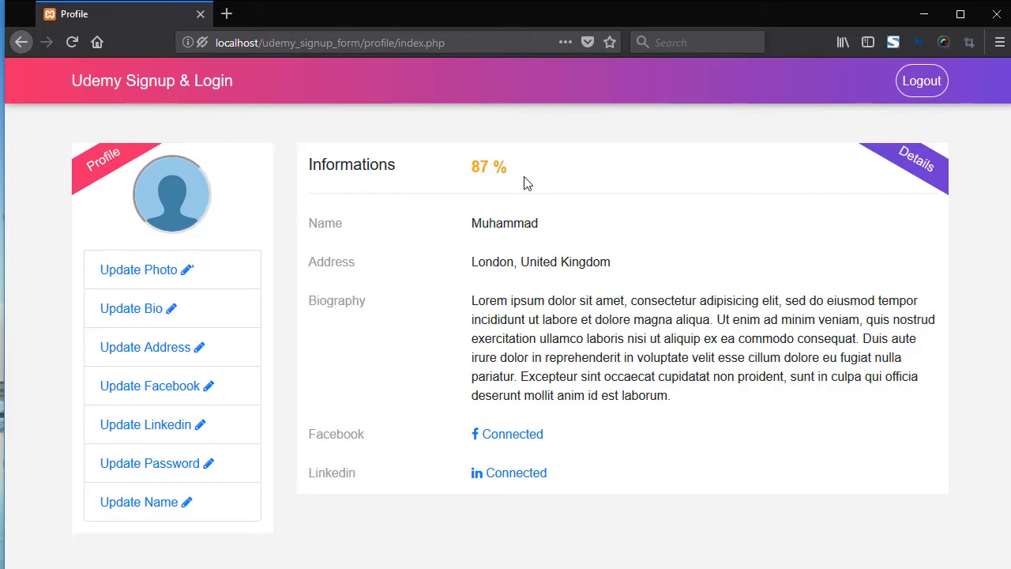
Upload Profile2.jpg as the new profile picture
left_click(150, 278)
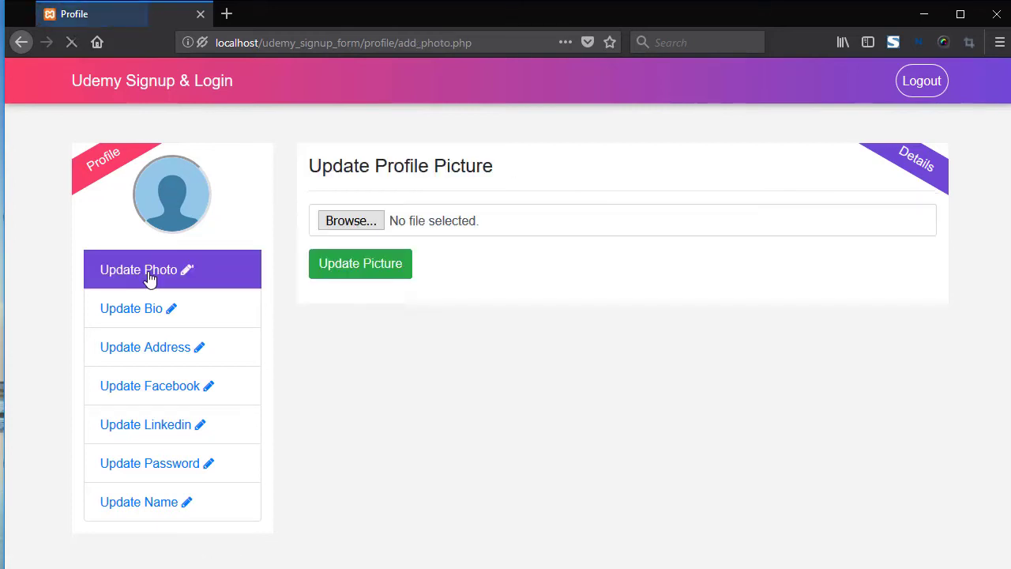
left_click(348, 227)
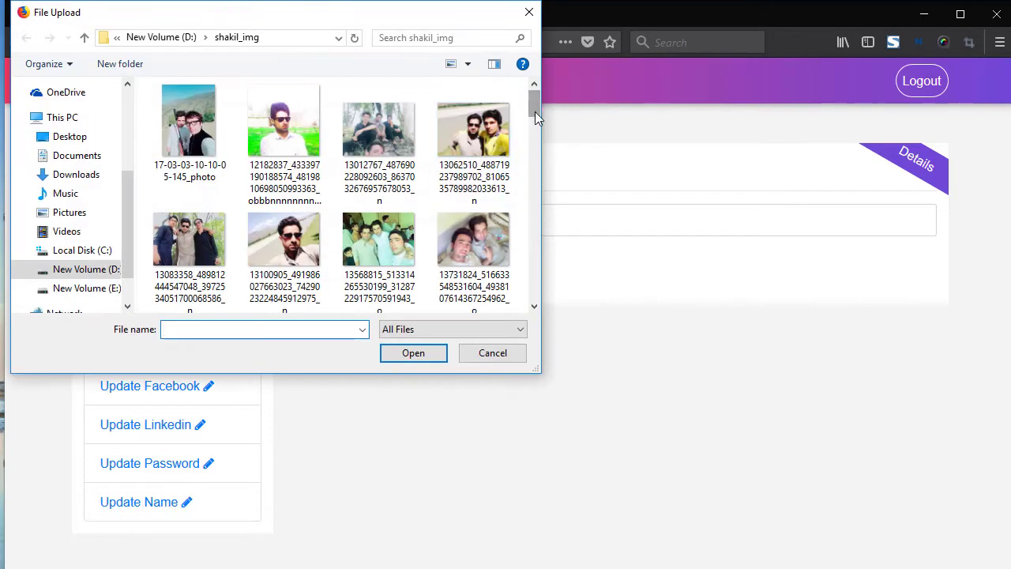
left_click_drag(535, 112, 535, 213)
scroll(535, 213, "down", 1)
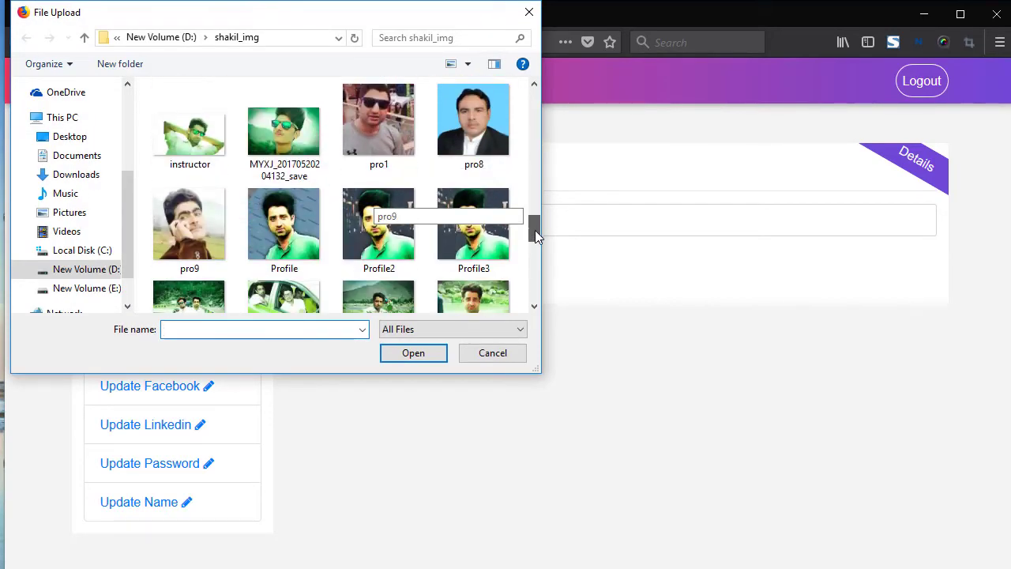
left_click(363, 234)
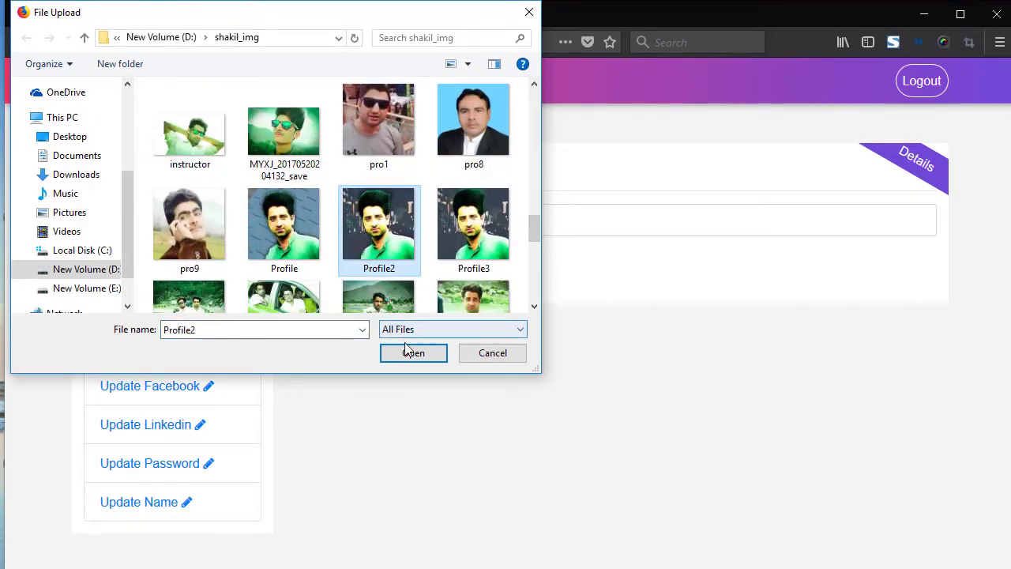
left_click(413, 353)
left_click(360, 273)
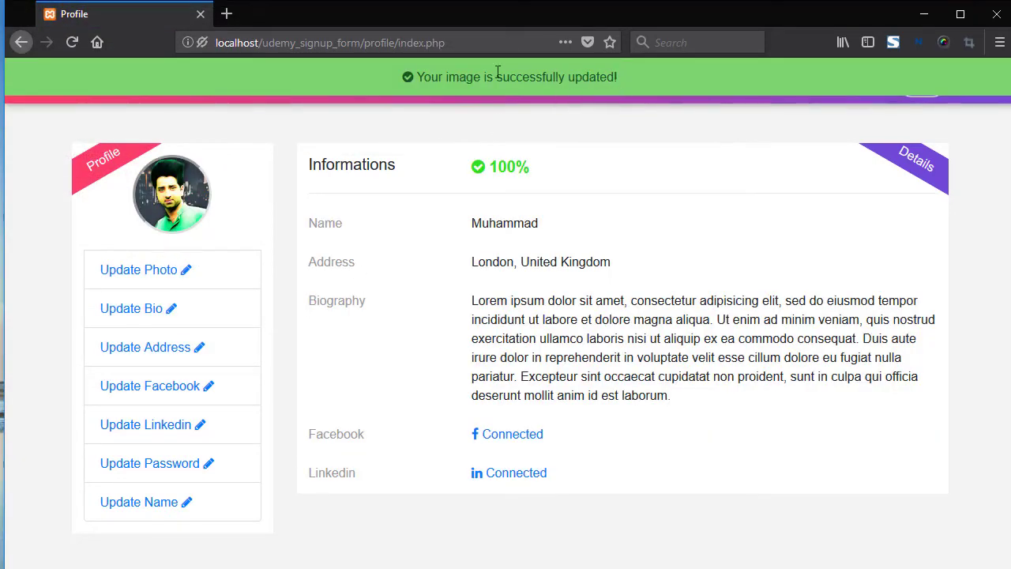
triple_click(497, 73)
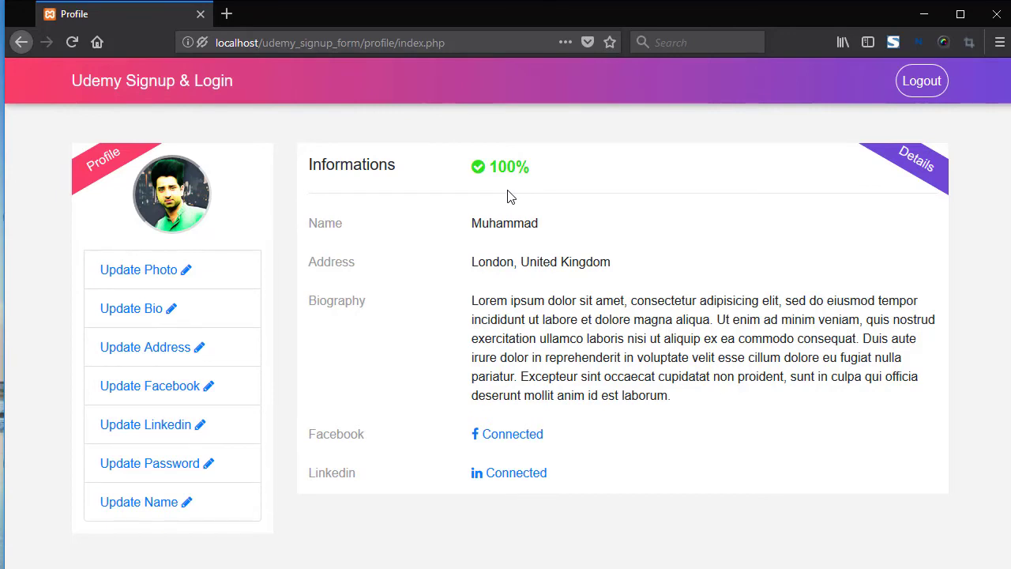
Highlight the 100% completion figure, then open and dismiss the Update Password and Update Name forms
left_click_drag(550, 178, 473, 169)
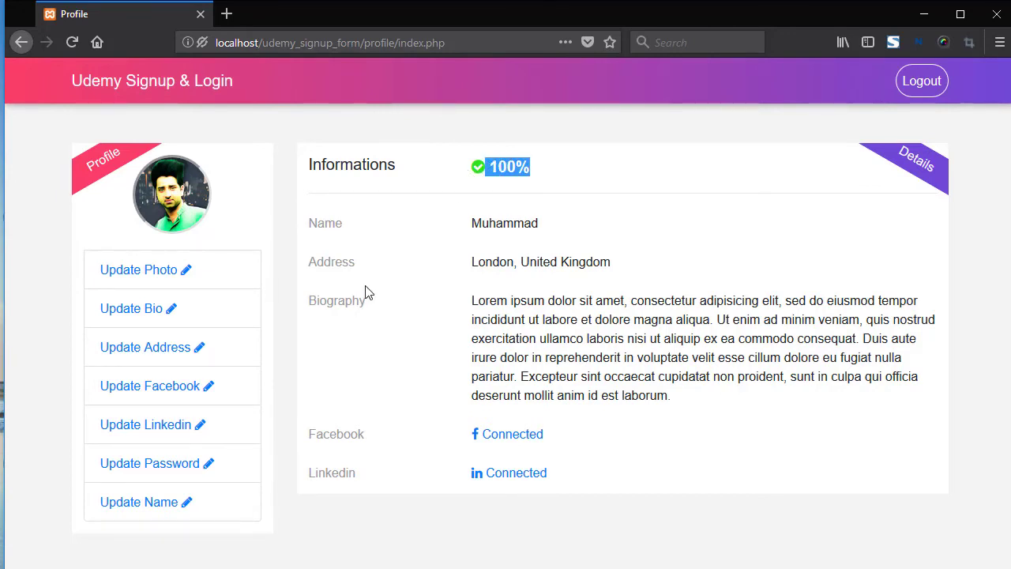
left_click(172, 472)
left_click(617, 255)
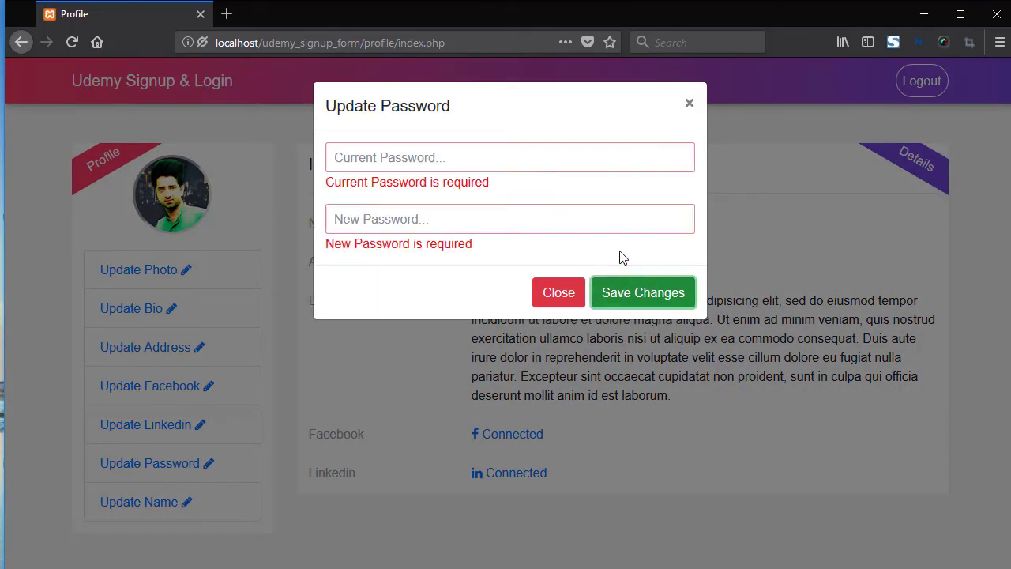
left_click(388, 366)
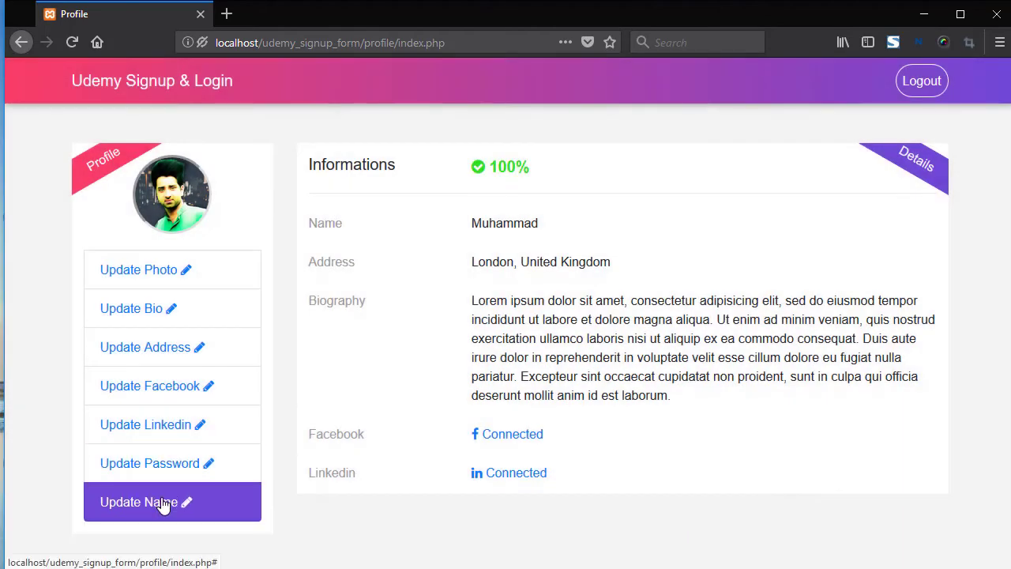
left_click(162, 503)
left_click(366, 365)
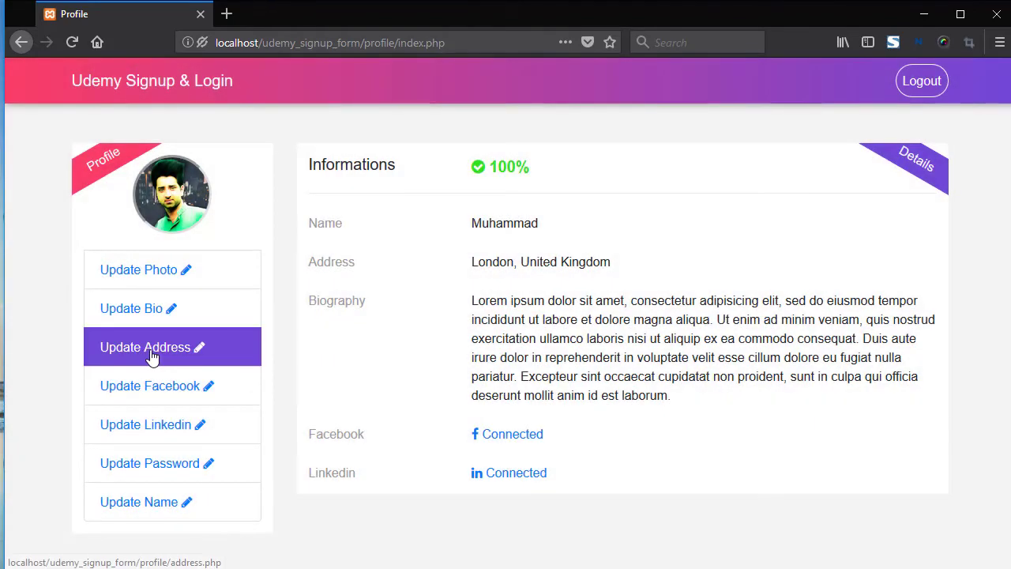
Check the saved London, United Kingdom address, then open and close the Facebook and LinkedIn editors
left_click(158, 352)
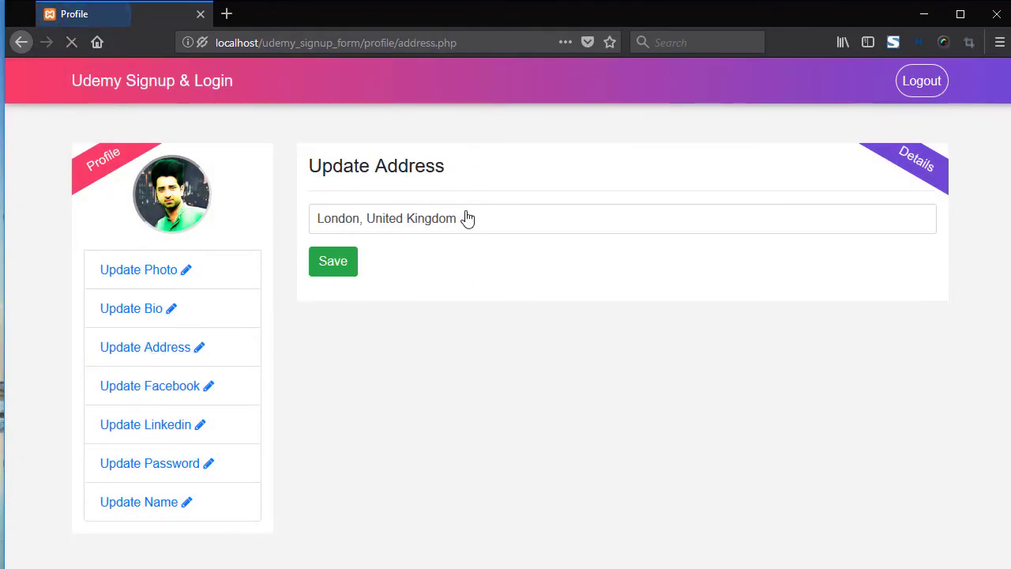
triple_click(336, 219)
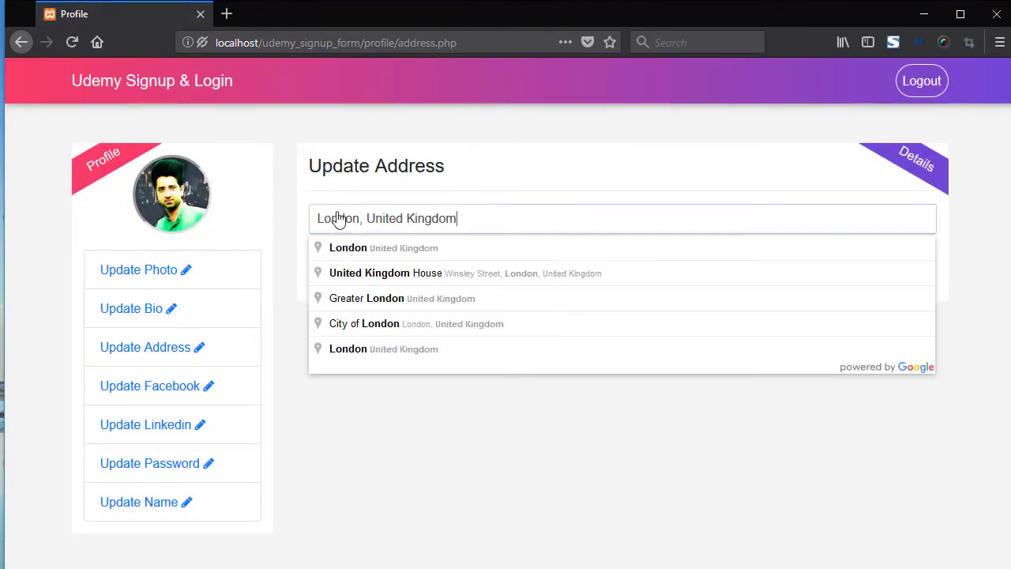
left_click(182, 393)
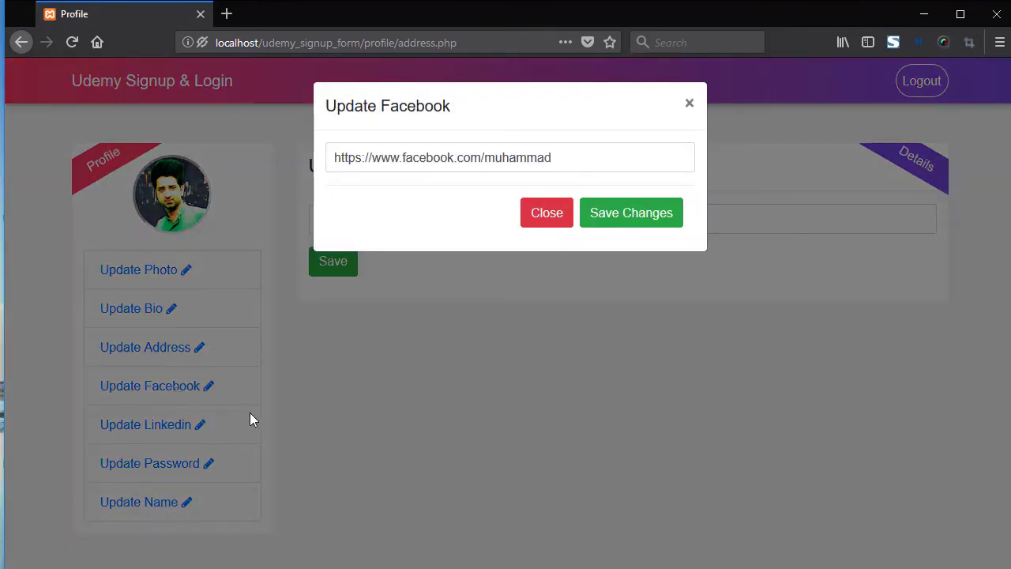
left_click(170, 424)
left_click(171, 424)
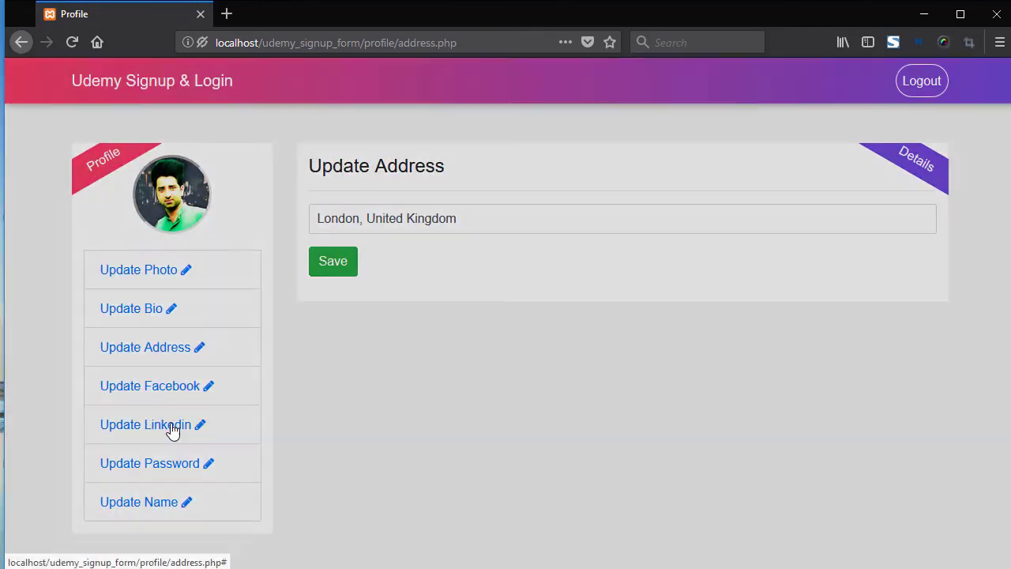
left_click(388, 355)
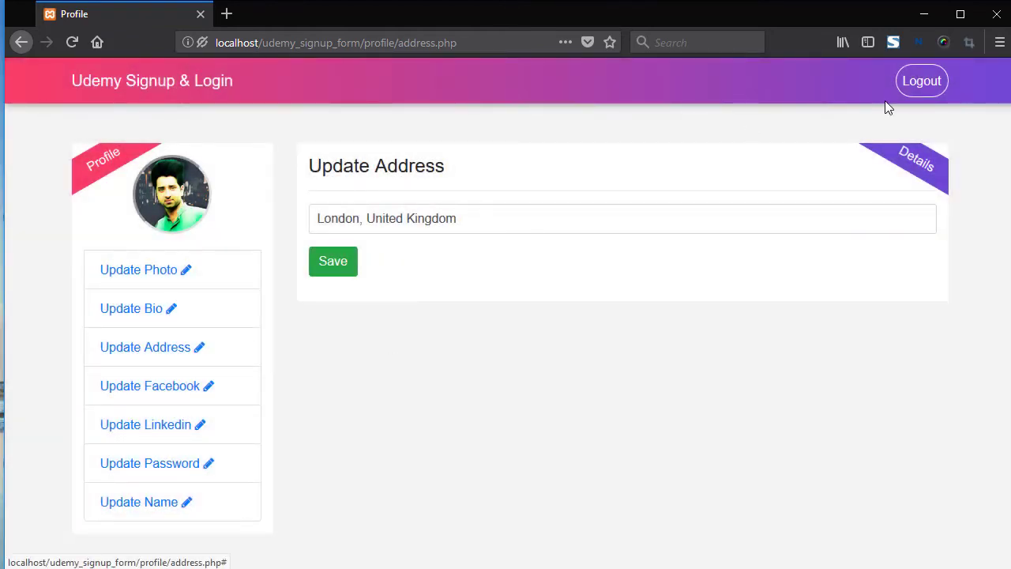
Log out to the goodbye message, then reload to the 'Its always free' signup landing page
left_click(918, 90)
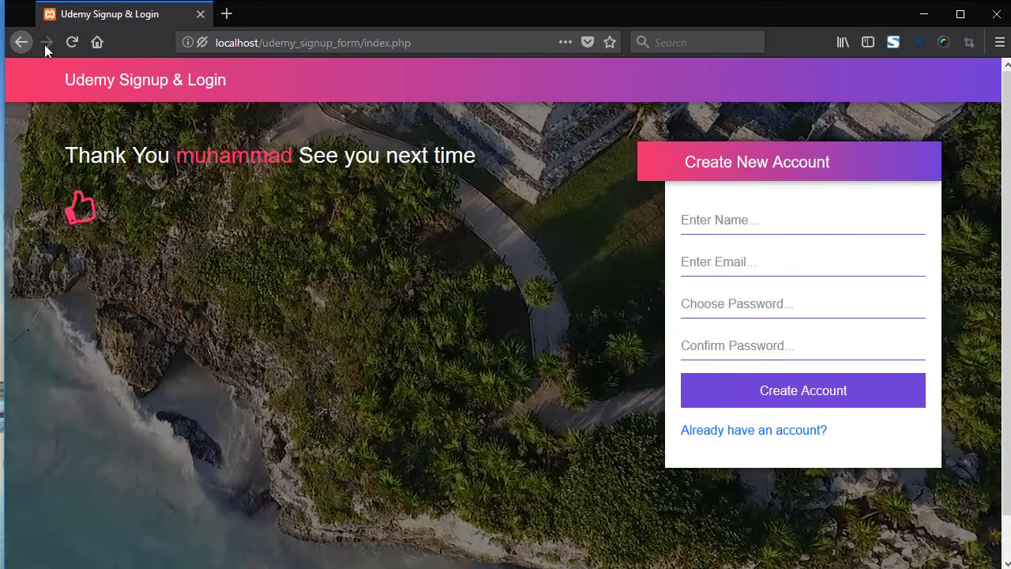
left_click(73, 40)
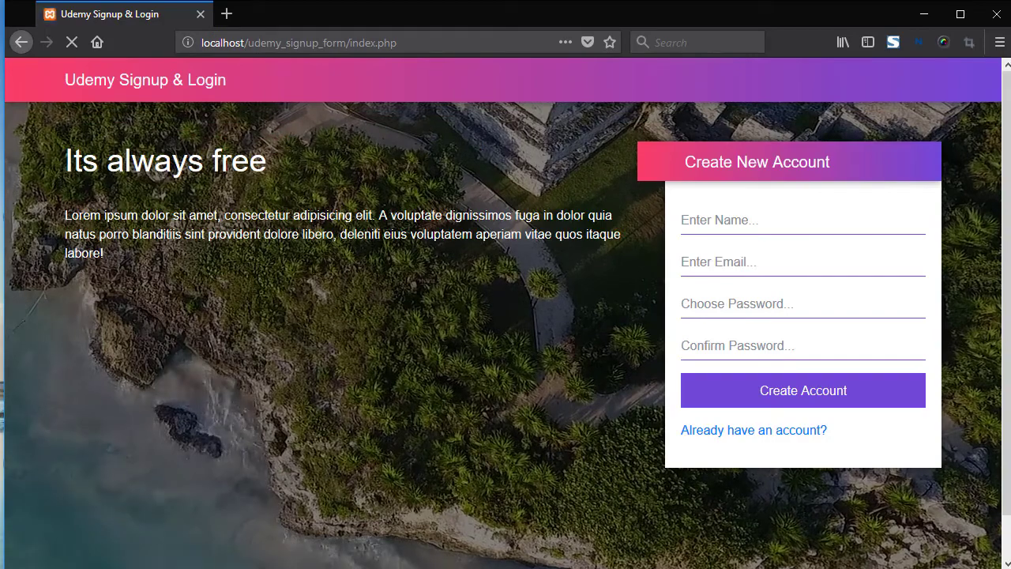